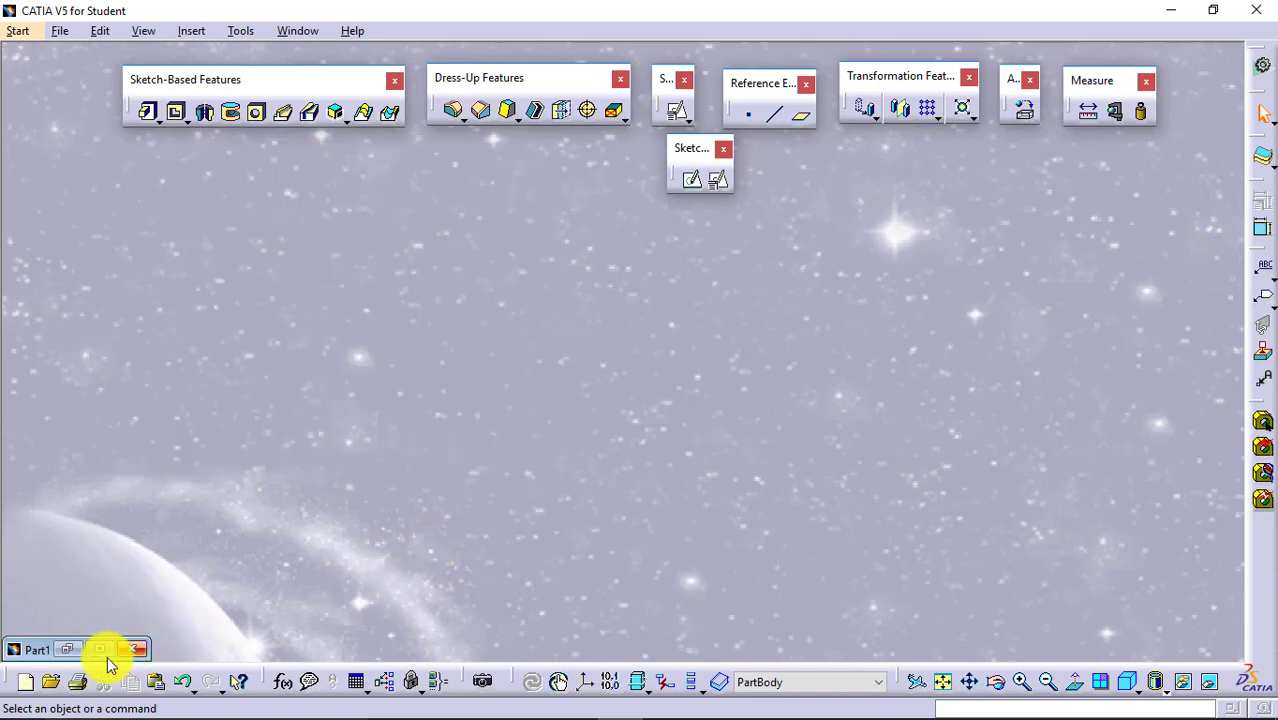
Step: Restore the Part1 window and start a standard draft with the block's front end face as the face to draft
left_click(94, 648)
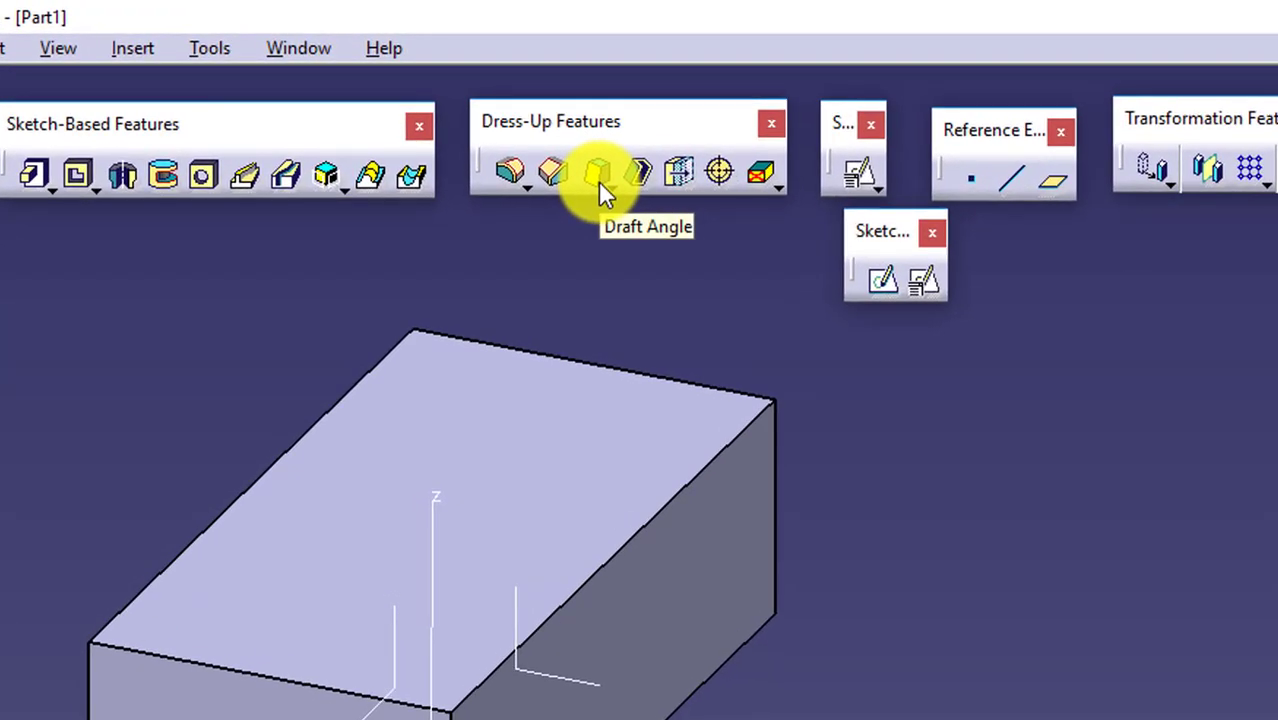
left_click(598, 181)
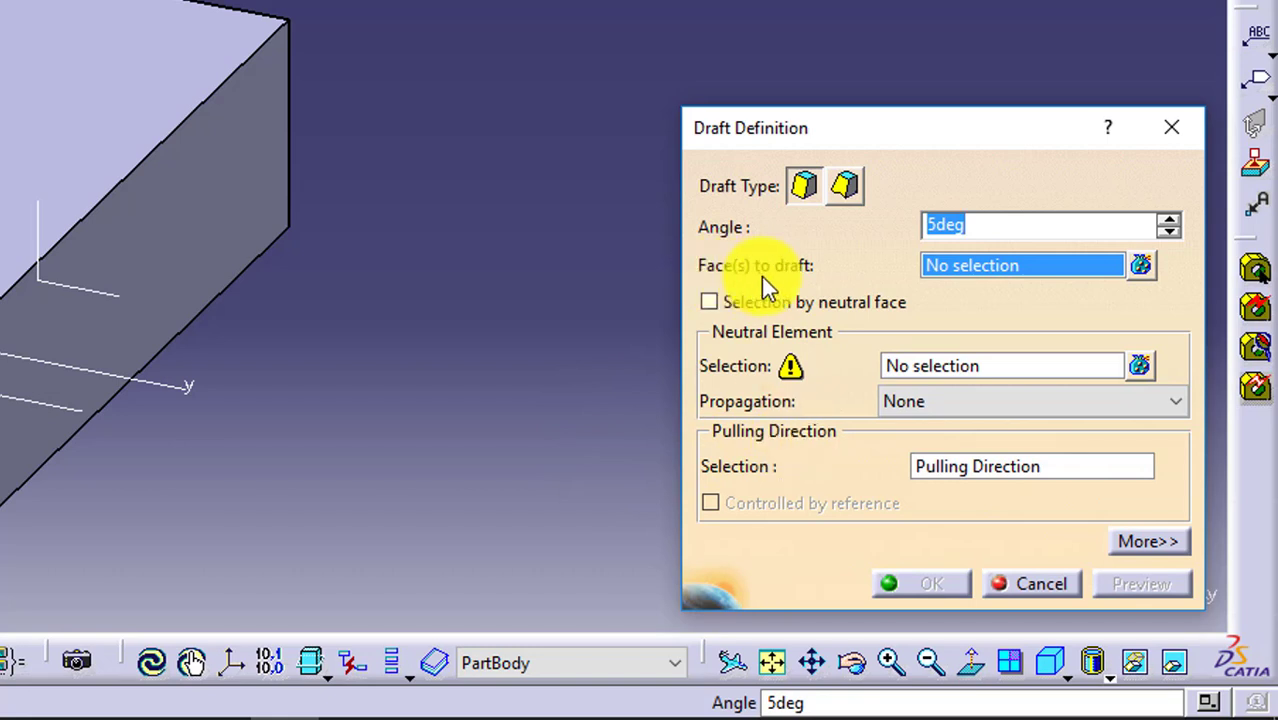
left_click(963, 264)
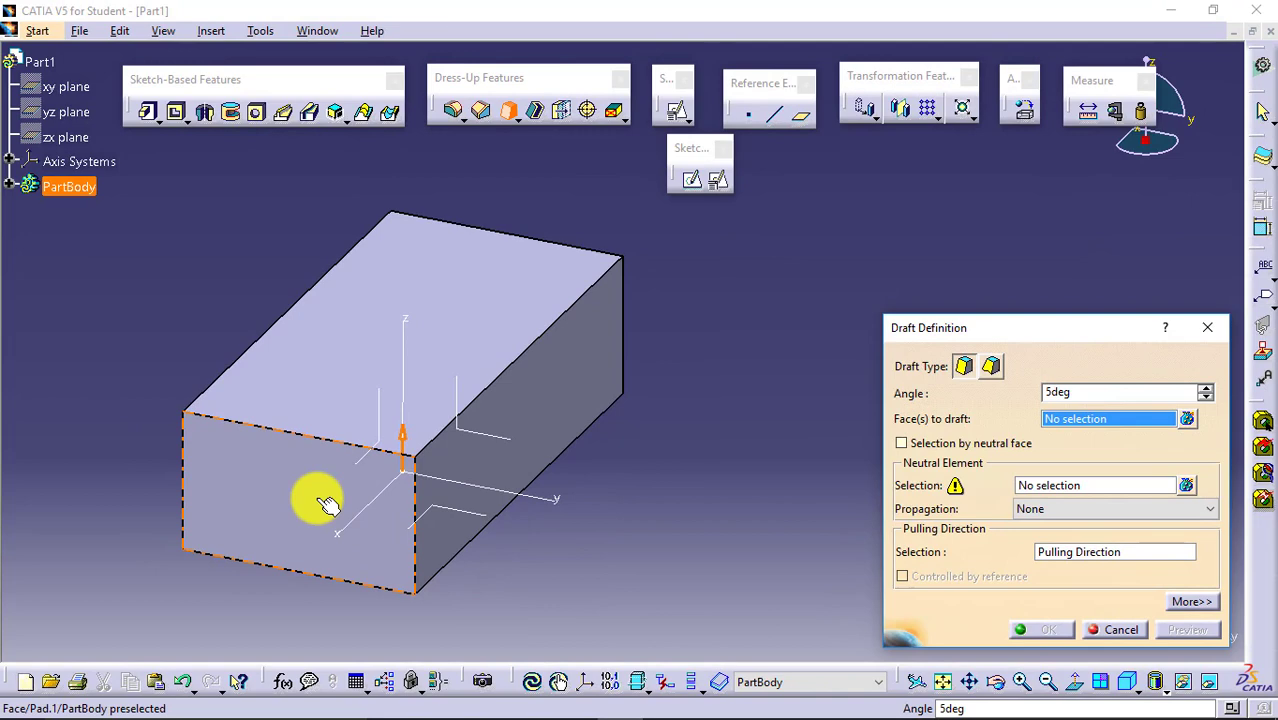
left_click(318, 497)
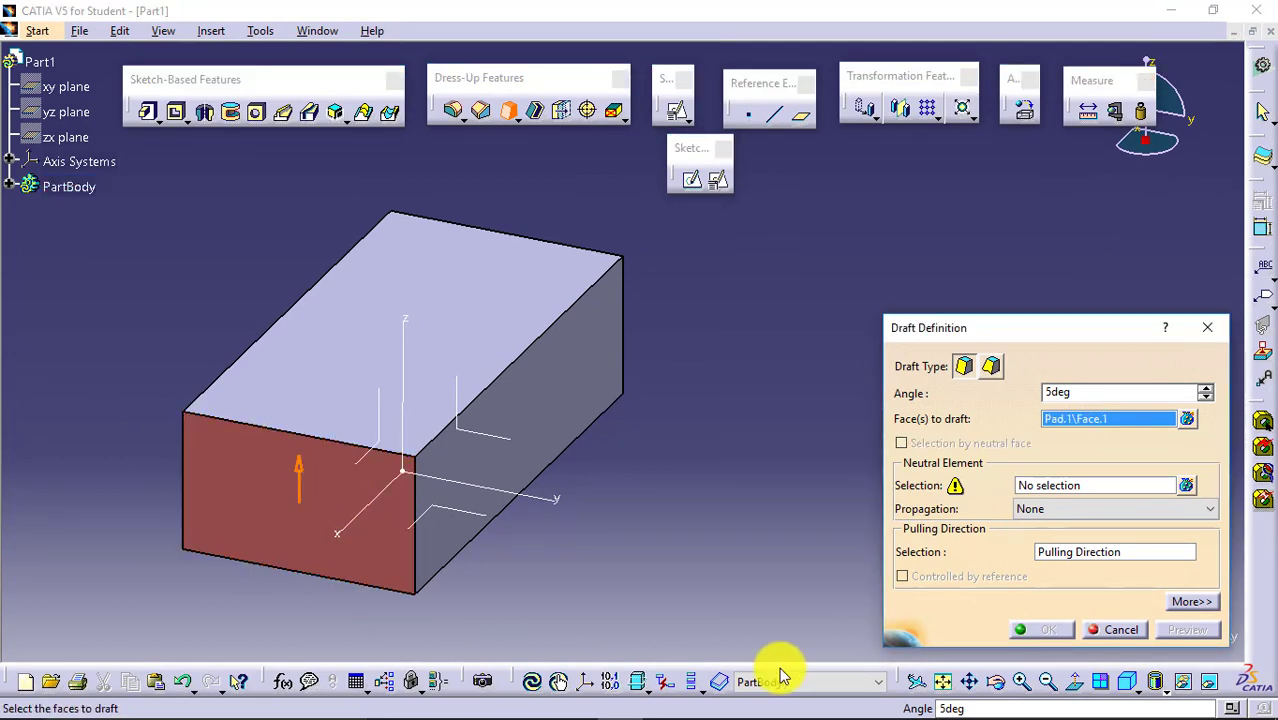
Step: Set the XY plane of the absolute axis system as the draft's neutral element
left_click(996, 681)
left_click_drag(622, 515, 531, 434)
left_click(996, 681)
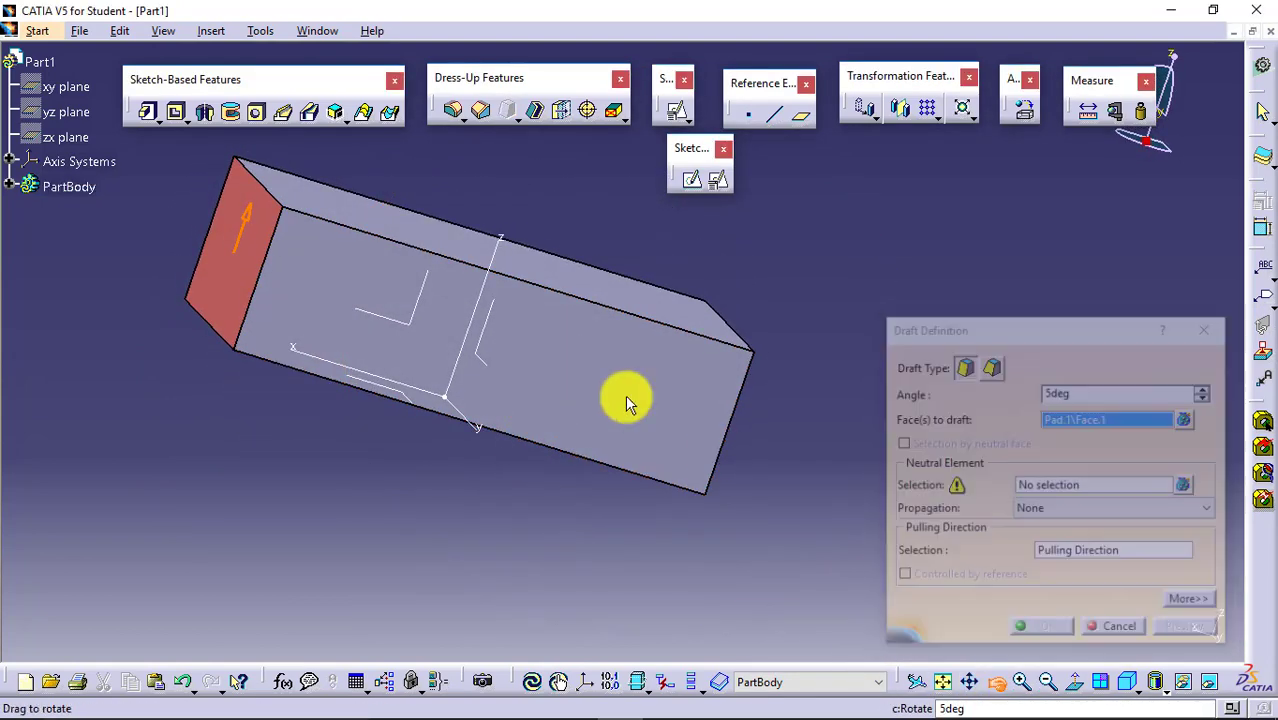
left_click_drag(314, 234, 236, 405)
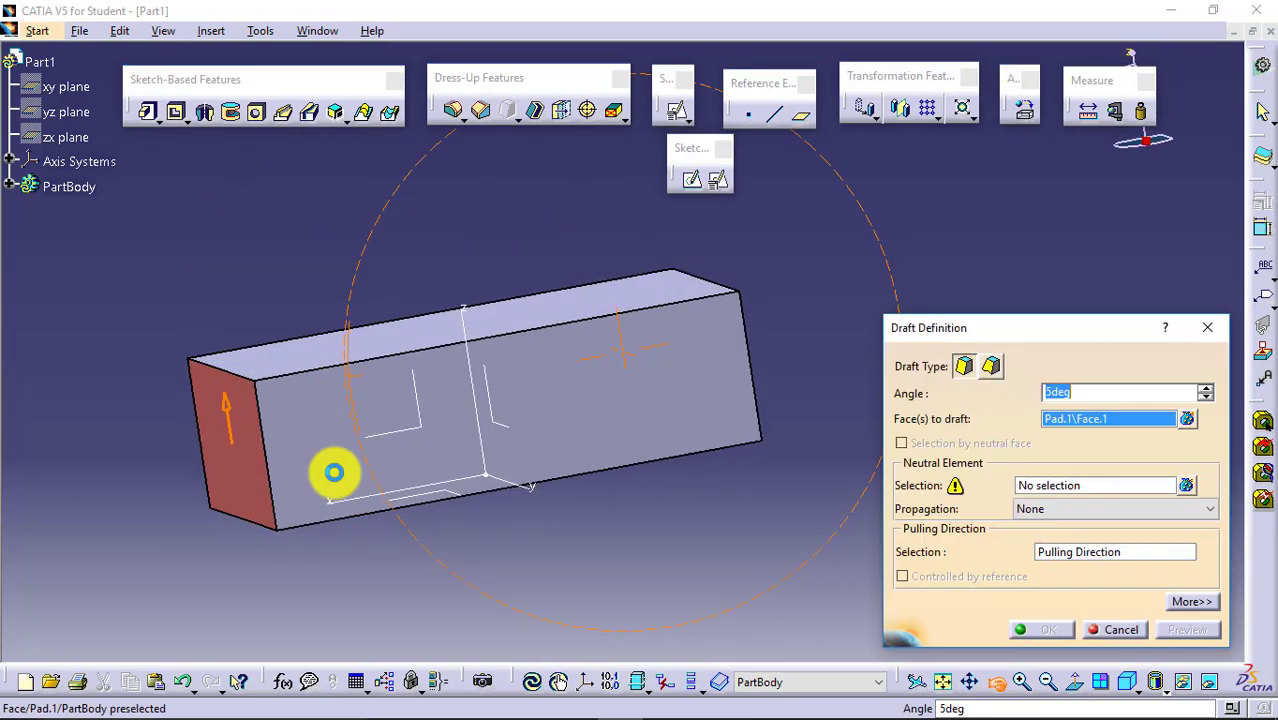
left_click(1055, 487)
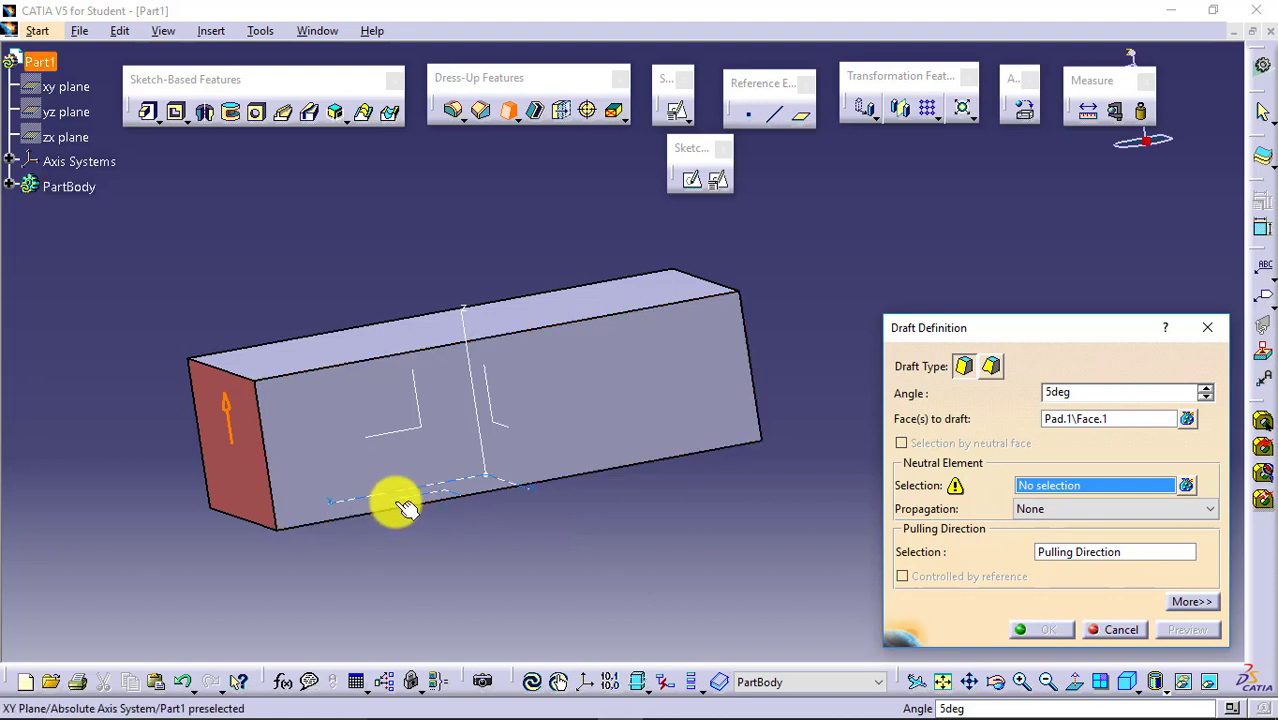
left_click(465, 502)
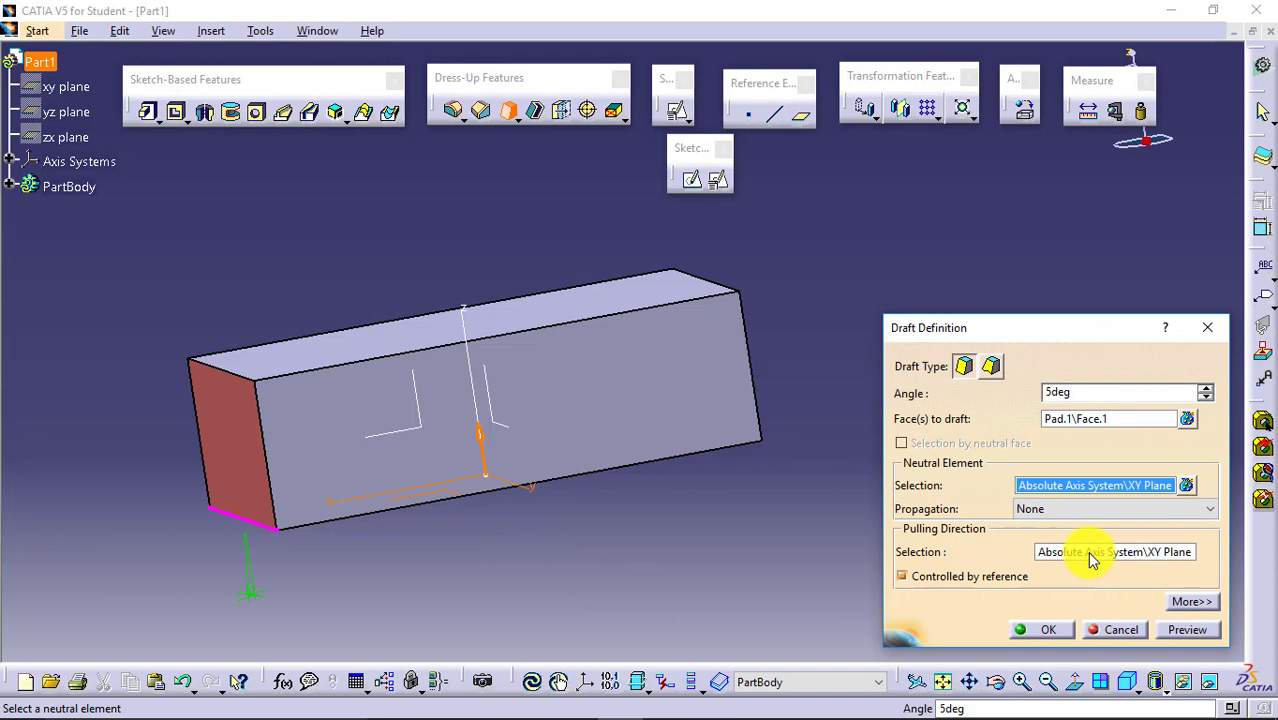
Step: Preview the 5deg draft in both pulling directions, restore the upward direction, and create the draft
double_click(1050, 392)
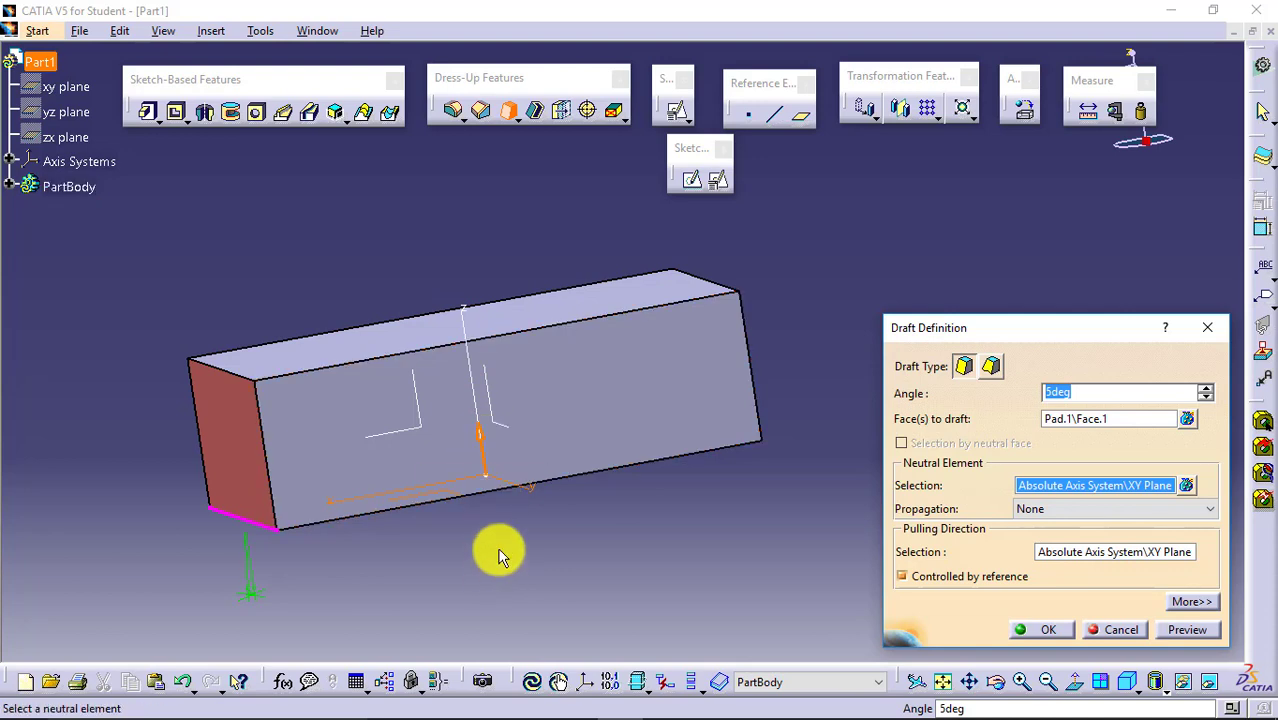
left_click(1185, 630)
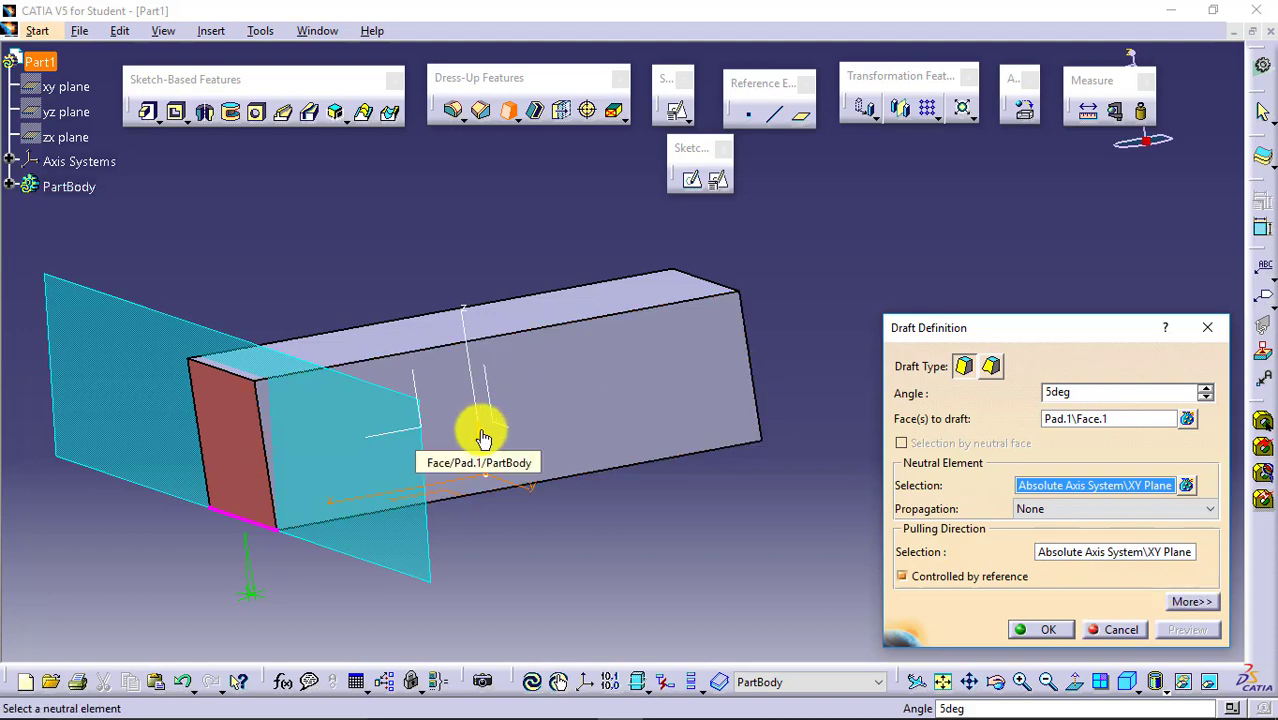
left_click(485, 462)
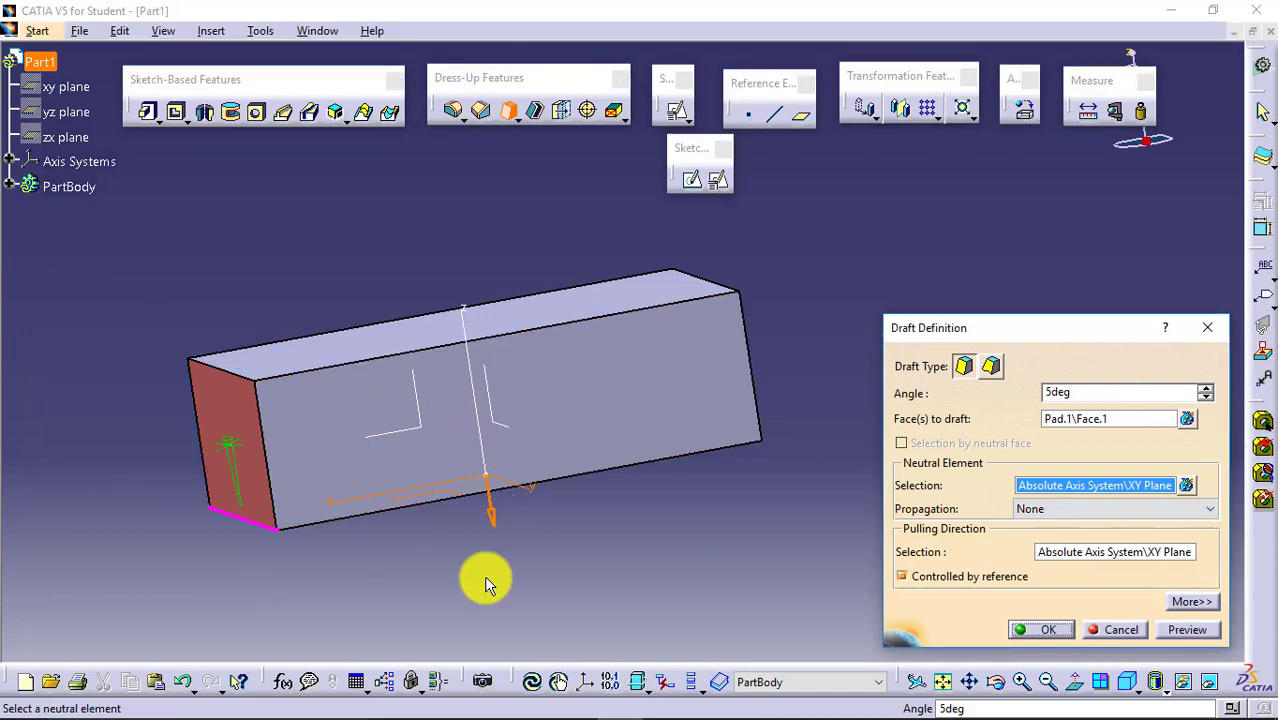
left_click(1189, 629)
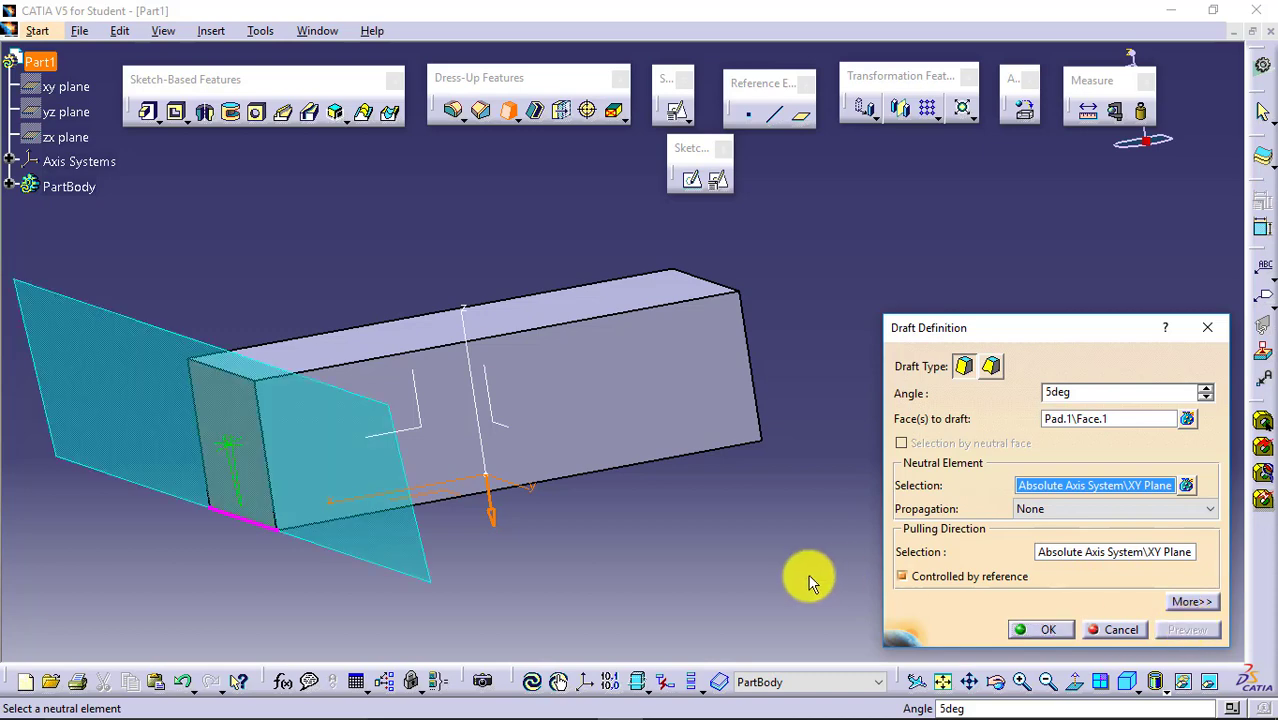
left_click(995, 682)
left_click_drag(864, 608, 676, 522)
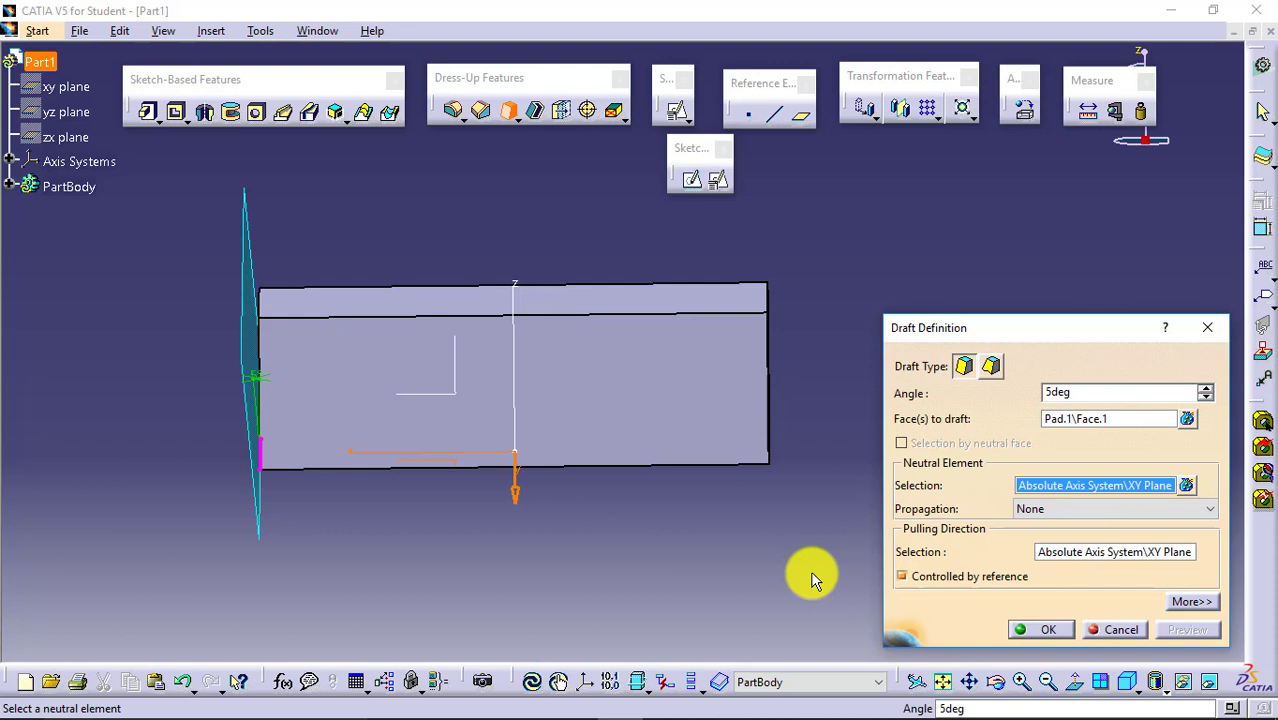
left_click(512, 495)
left_click(1045, 625)
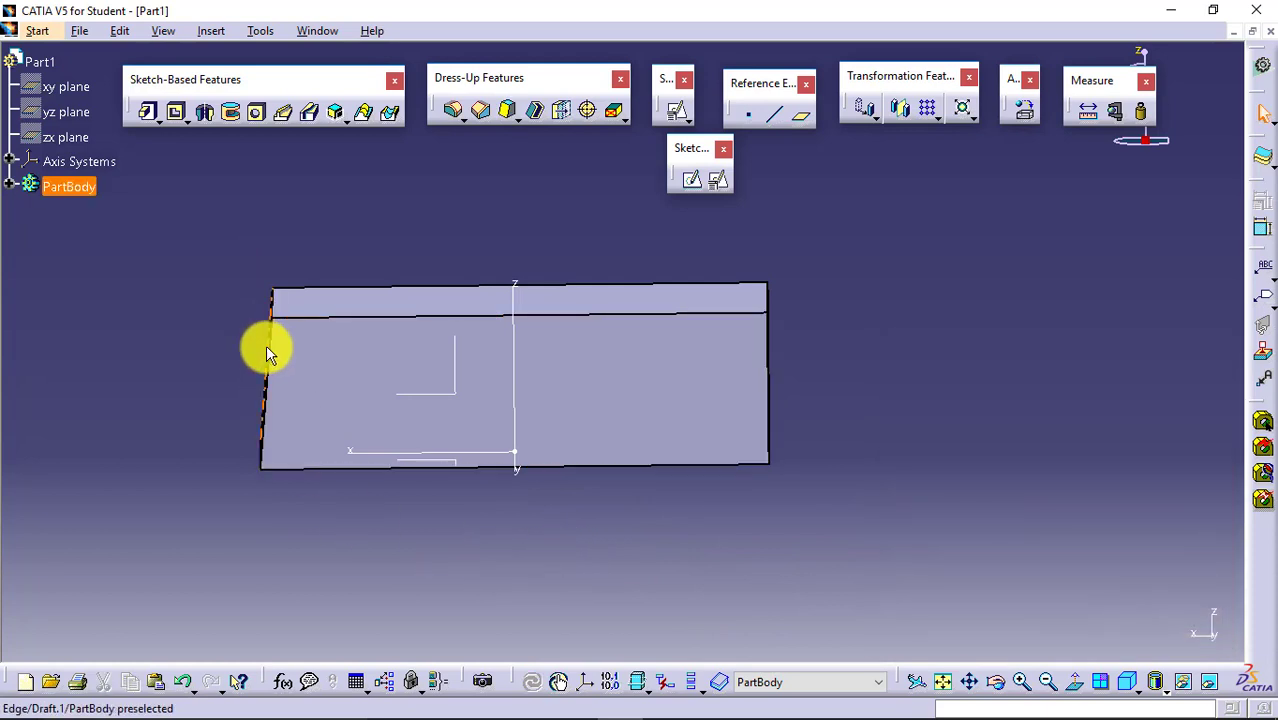
Step: Edit Draft.1 to add the block's long side face and the opposite end face to the faces to draft
left_click(10, 187)
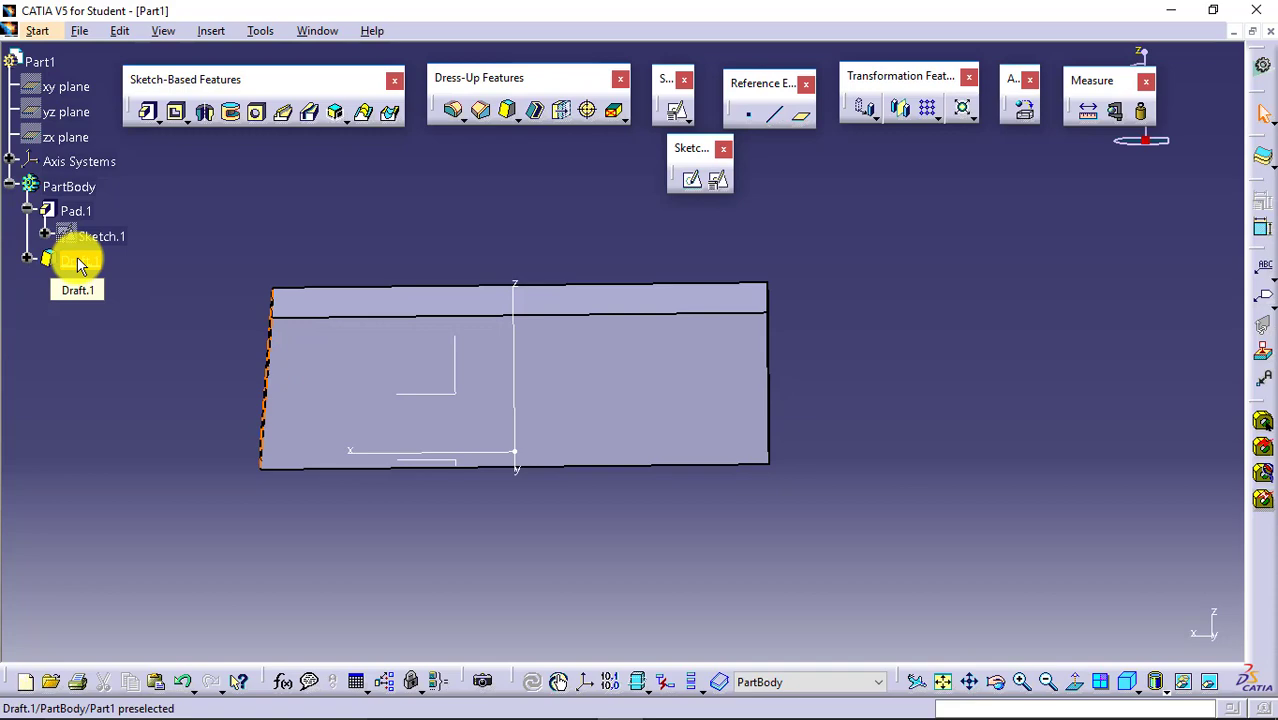
double_click(78, 261)
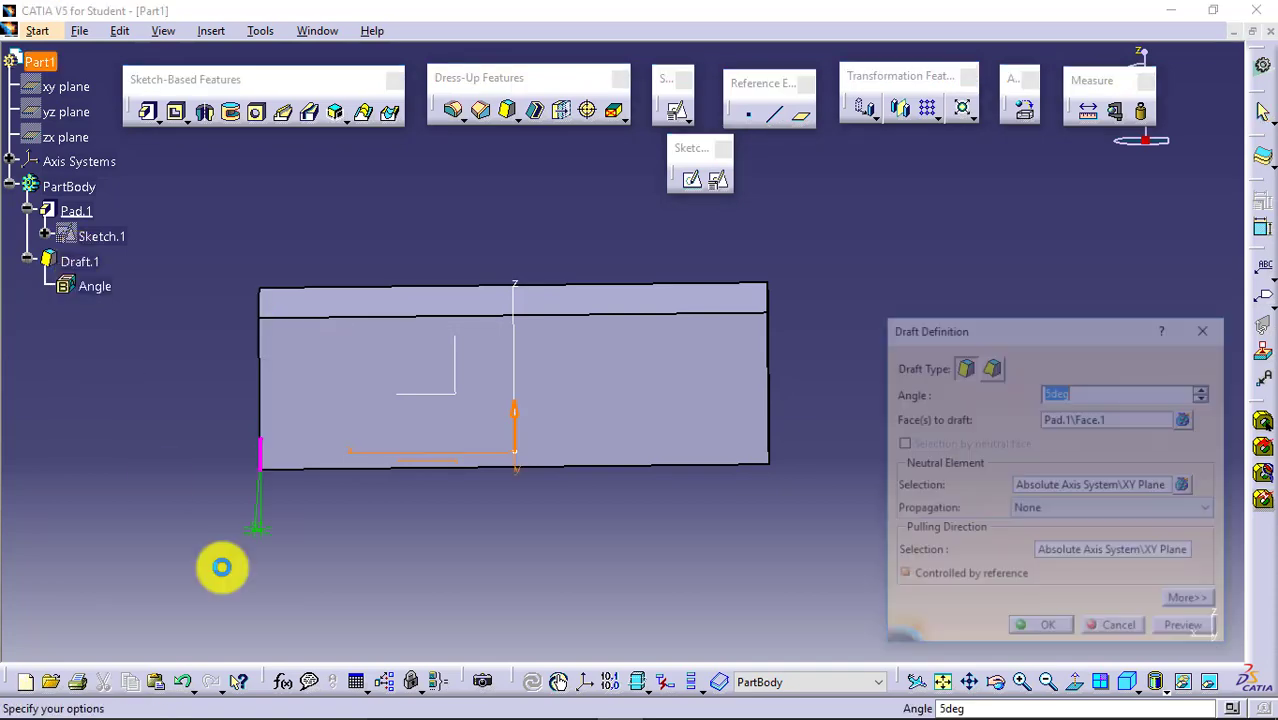
left_click(1078, 420)
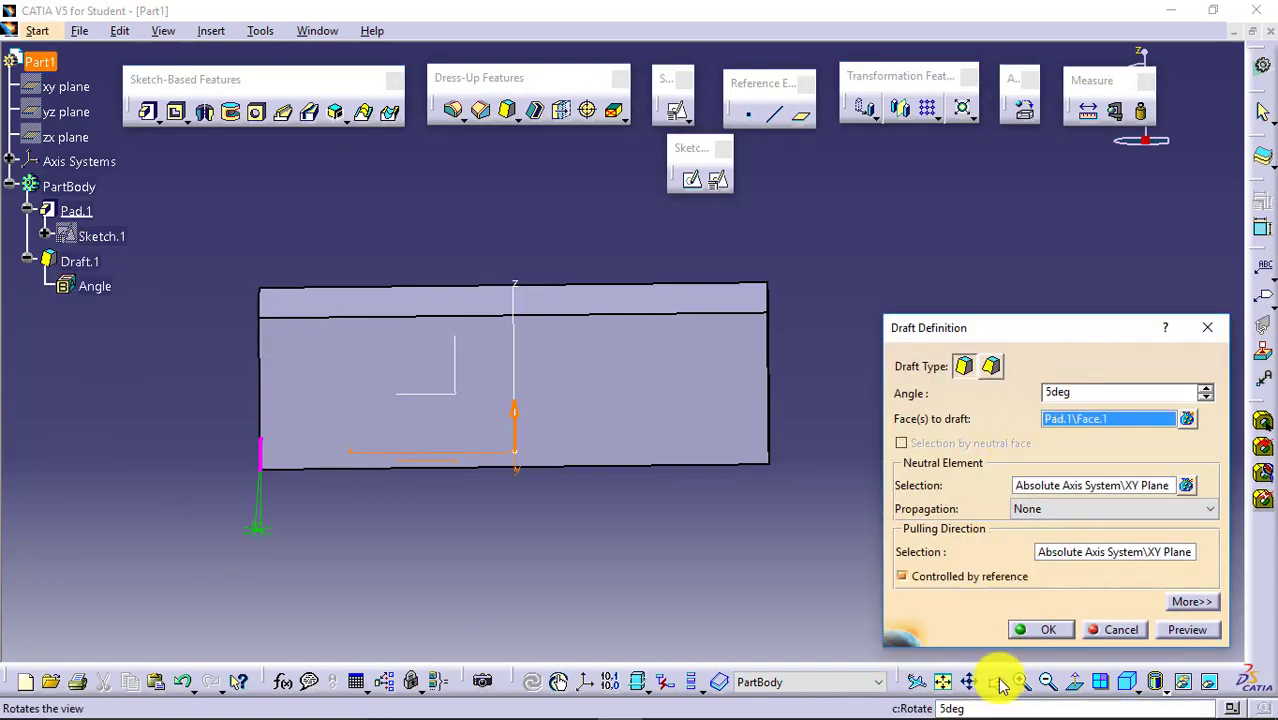
left_click(996, 682)
left_click_drag(348, 485, 371, 305)
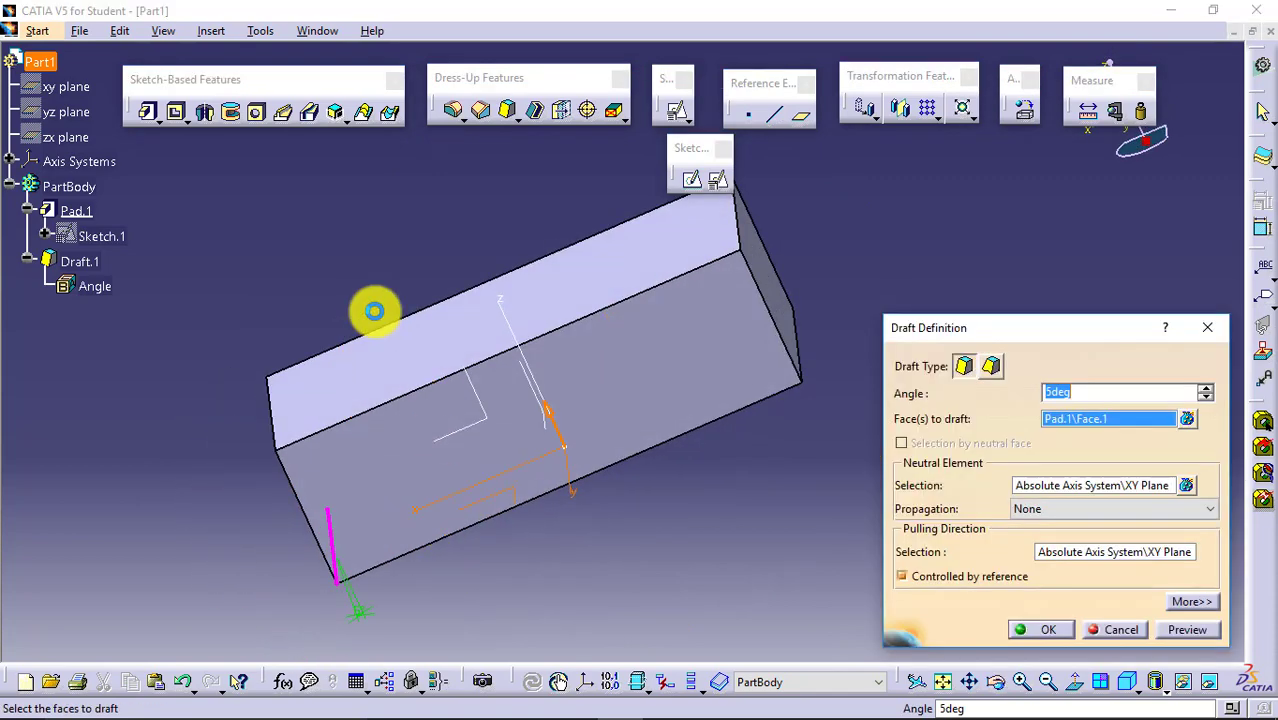
left_click(1056, 416)
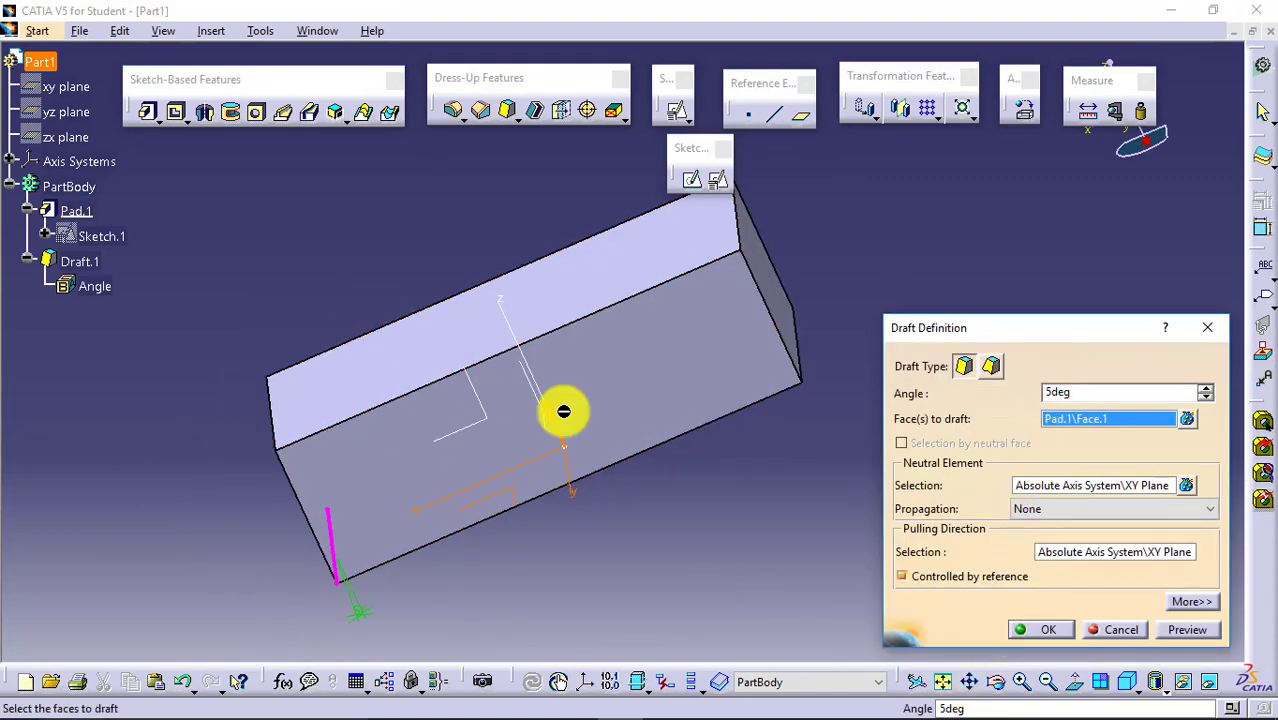
left_click(761, 298)
left_click(776, 288)
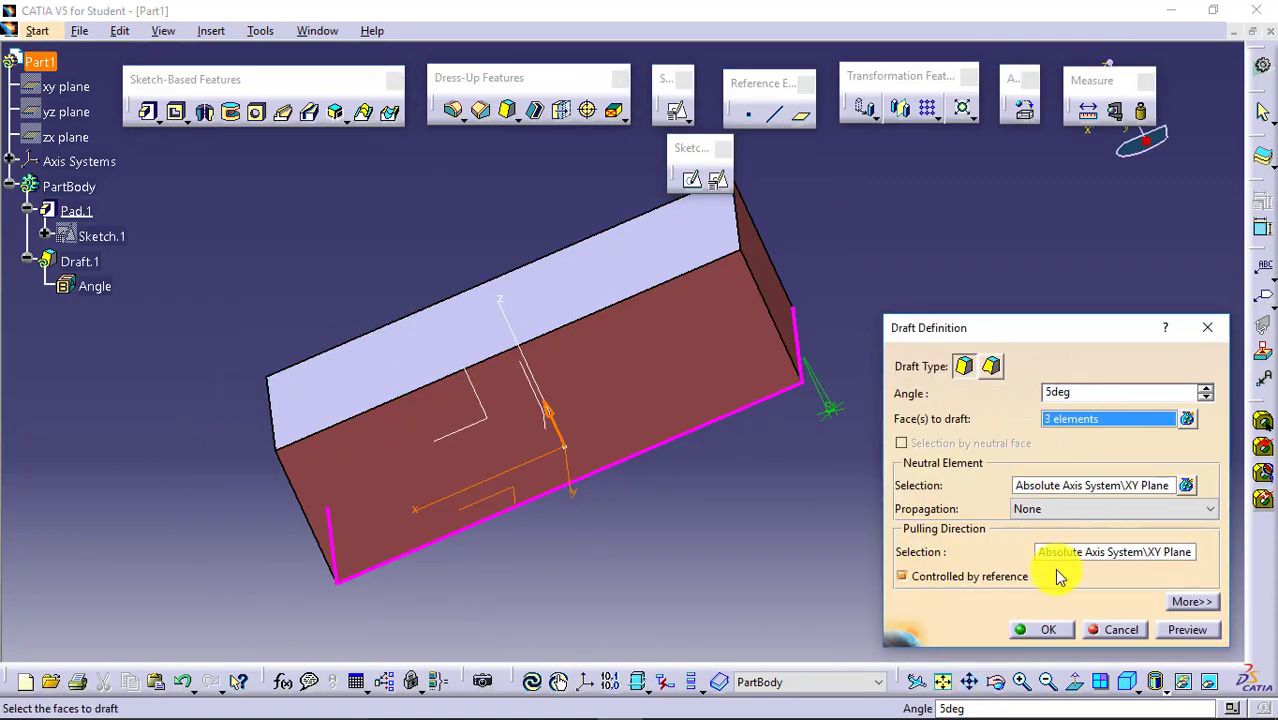
Step: Preview the 5deg draft on the three selected faces and apply it
left_click(996, 682)
left_click_drag(880, 638, 462, 371)
left_click(1187, 629)
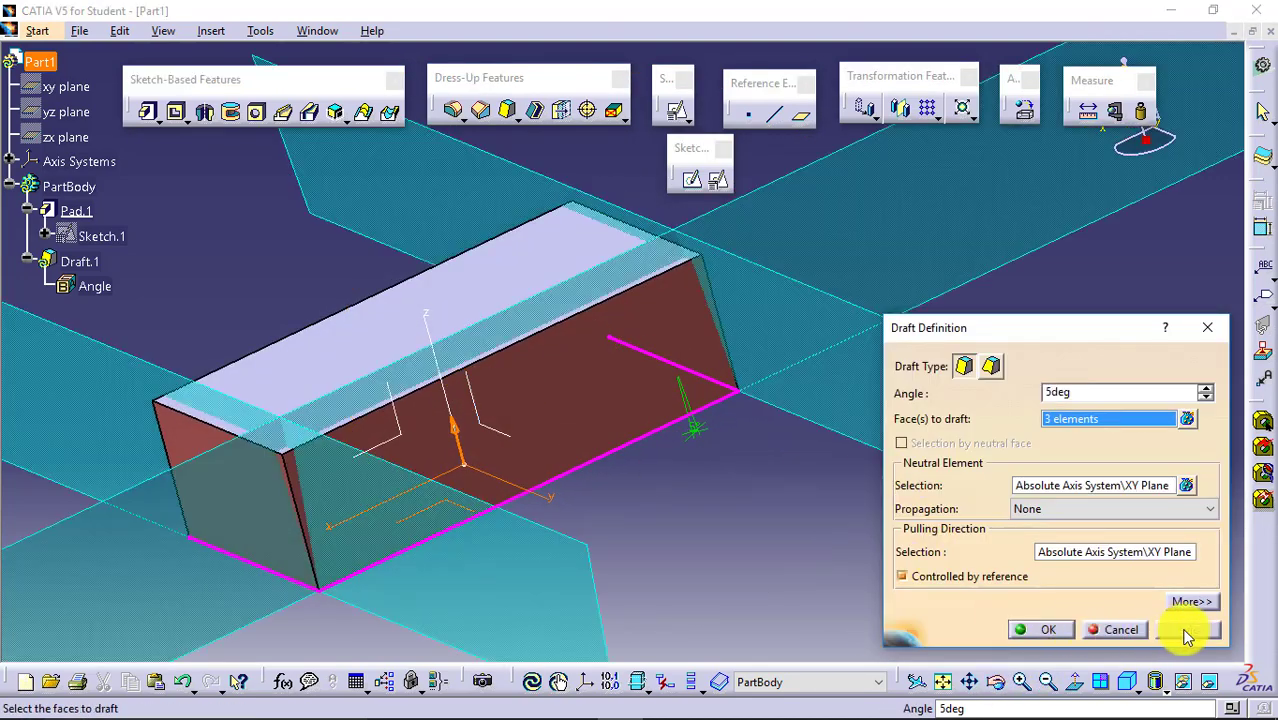
left_click(1050, 630)
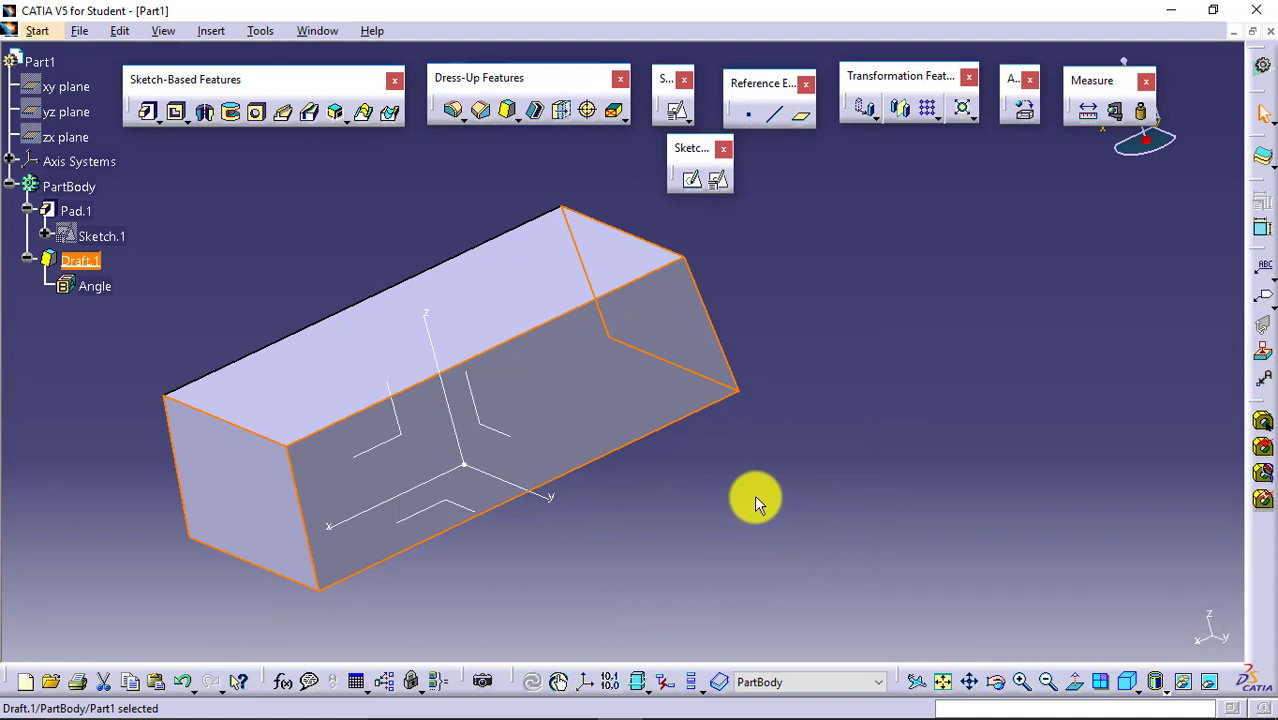
left_click(754, 494)
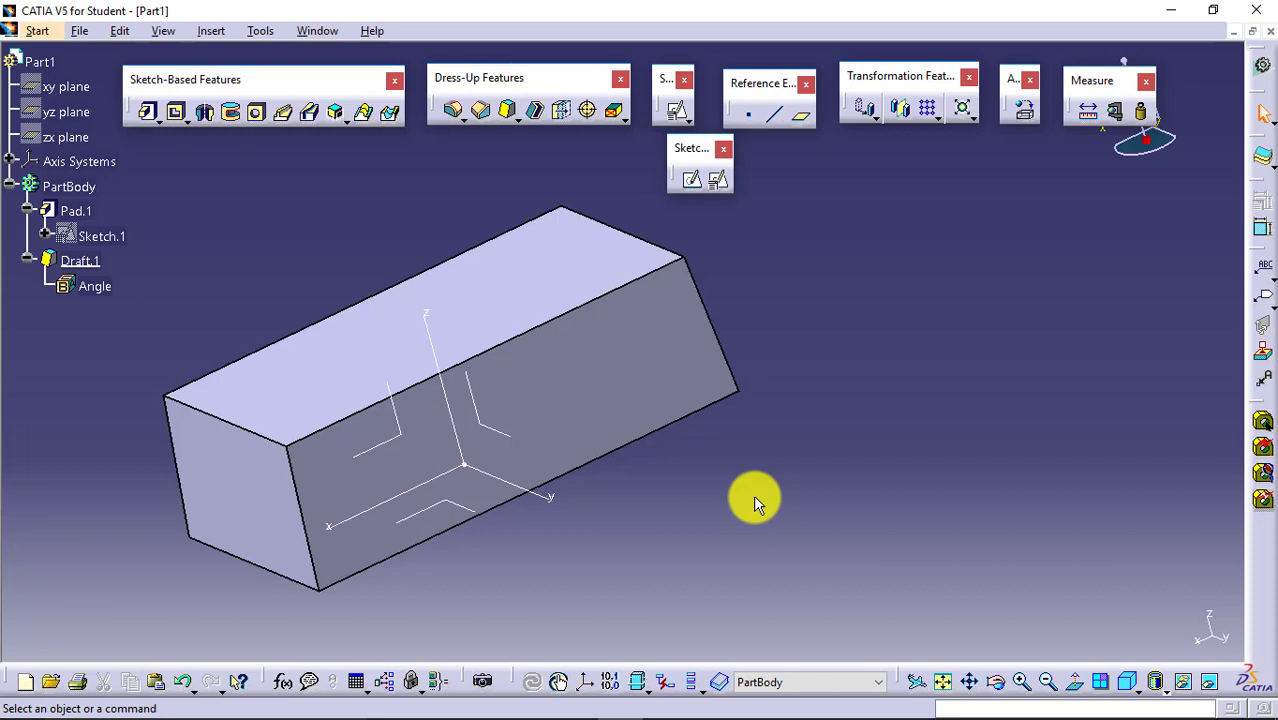
left_click(465, 506)
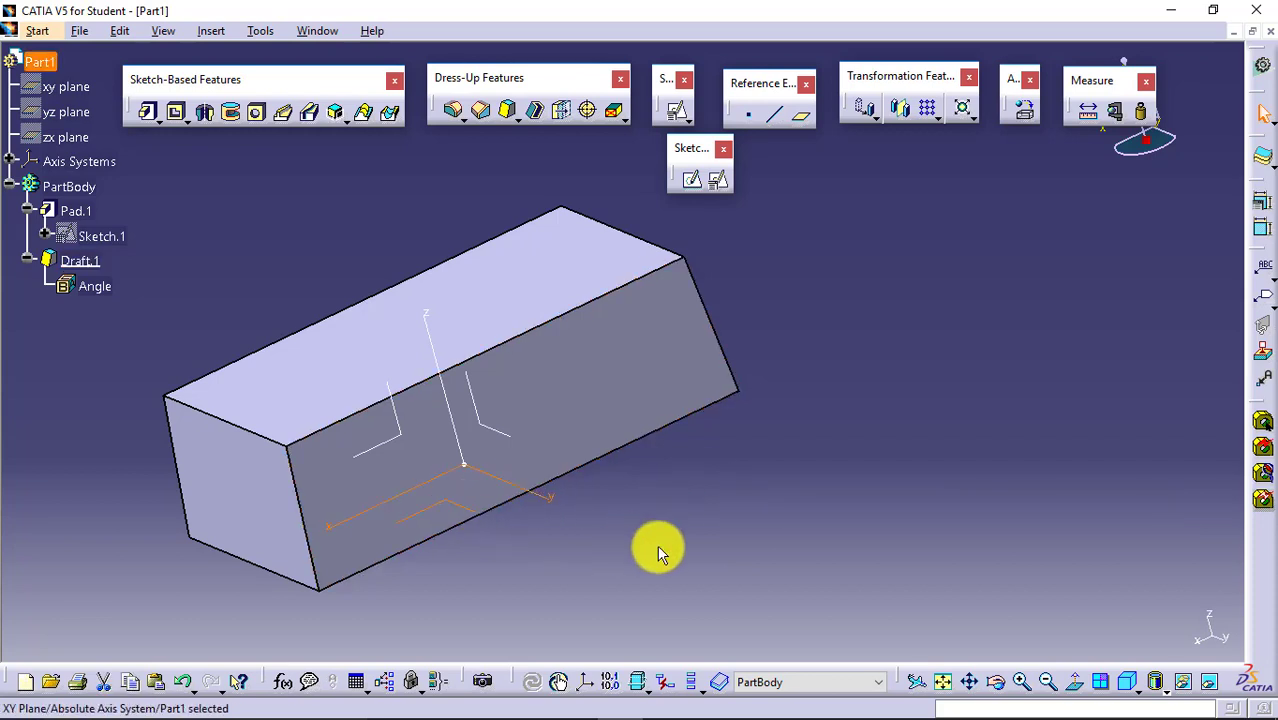
left_click(661, 557)
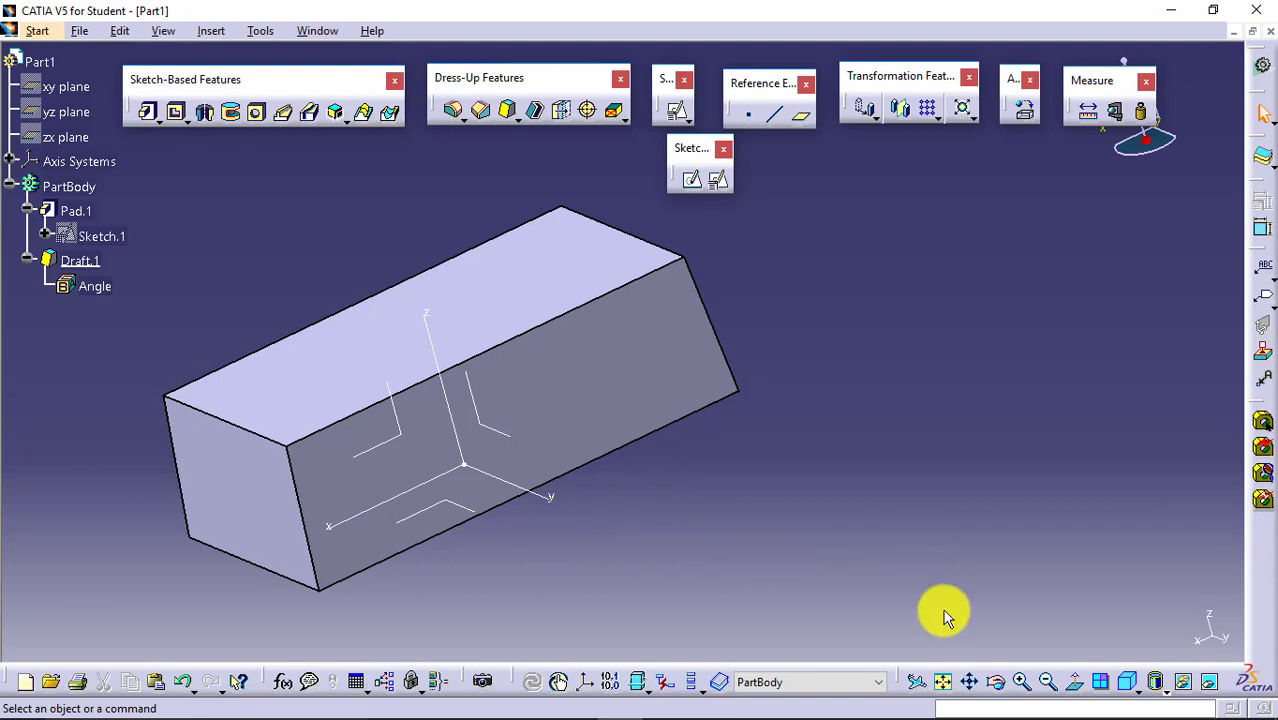
Step: Edit Pad.1 to use a mirrored extent so the block extends on both sides of its sketch plane
left_click(1045, 678)
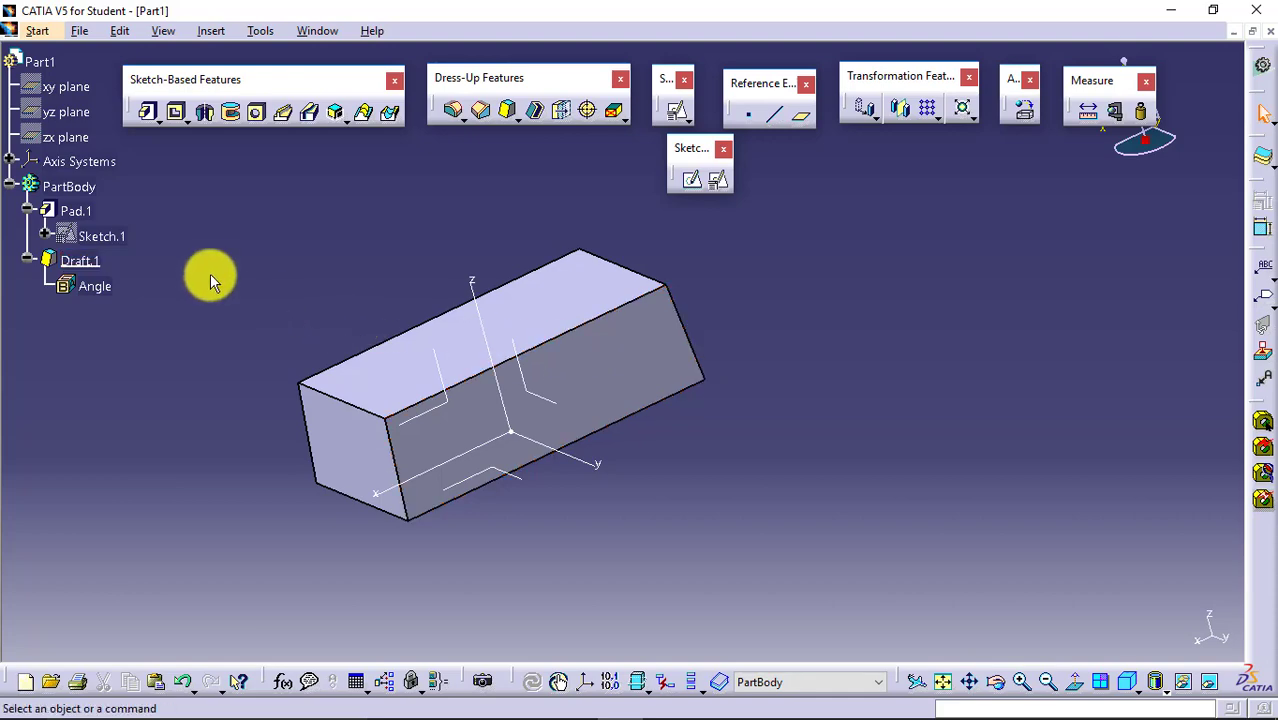
double_click(73, 212)
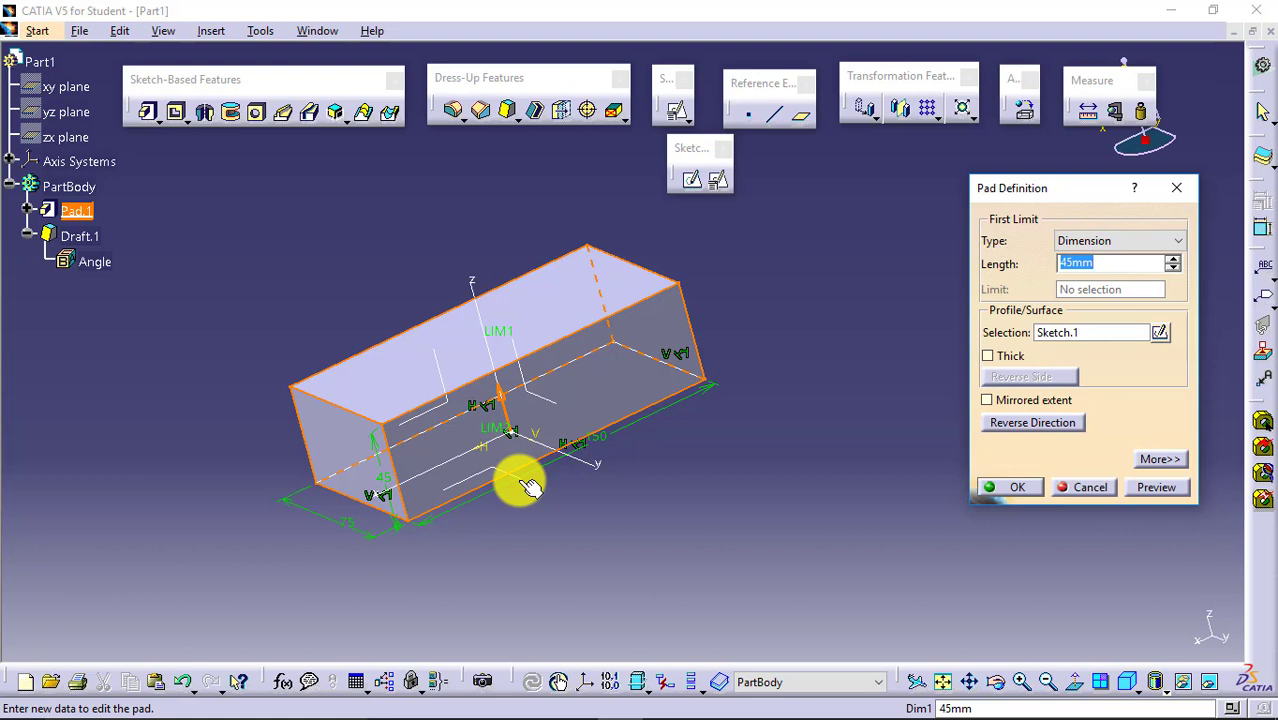
left_click(1033, 402)
left_click(993, 488)
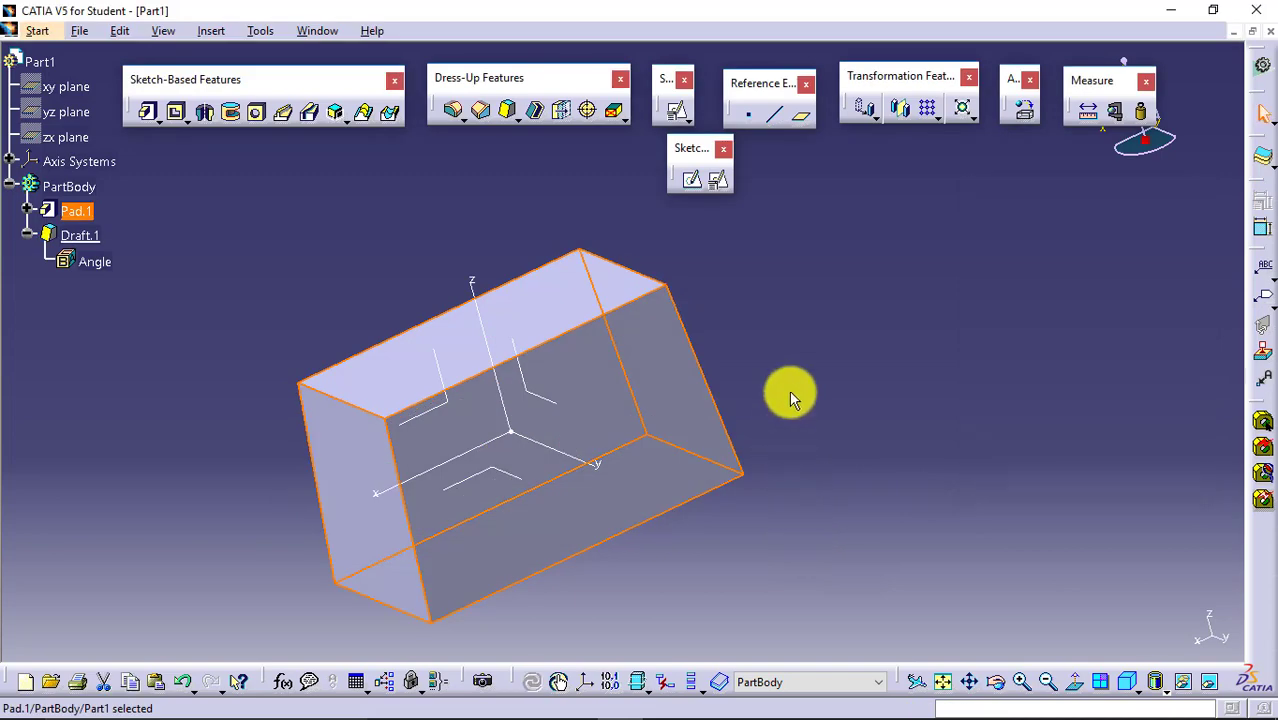
left_click(789, 390)
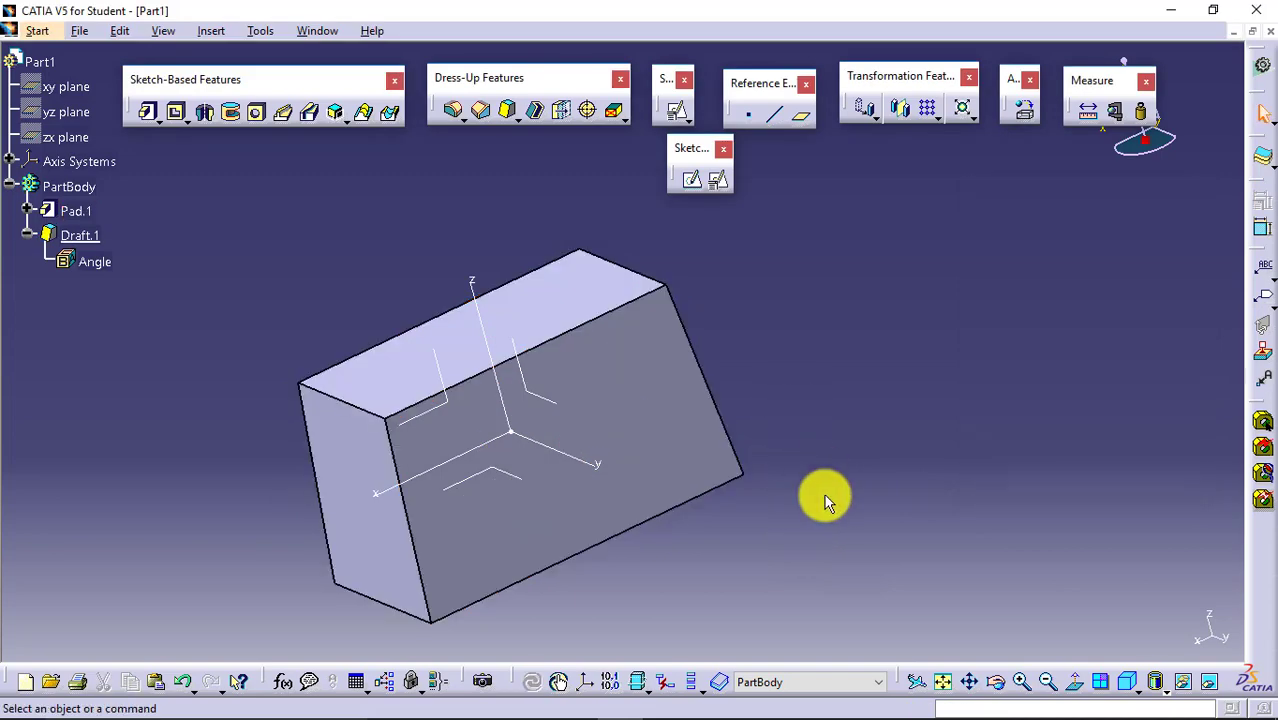
Step: Reopen the Draft.1 definition and preview the draft planes about the XY neutral plane in the front view
left_click(581, 423)
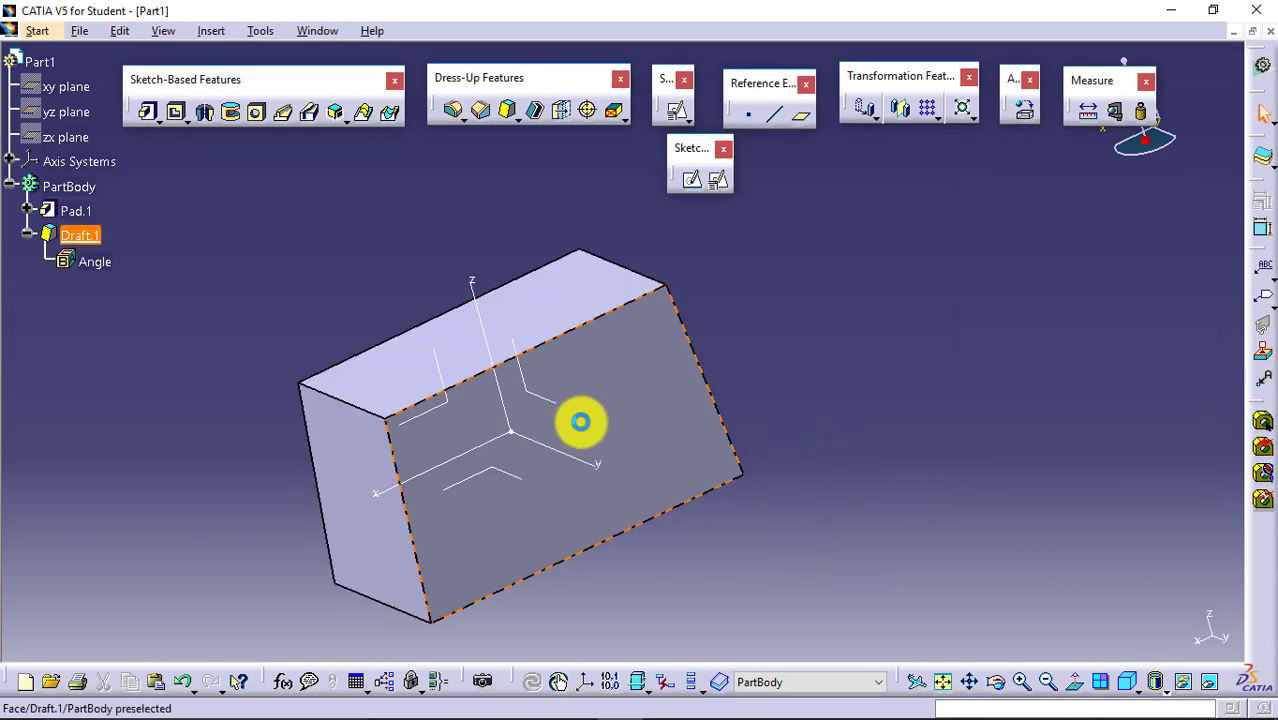
double_click(103, 243)
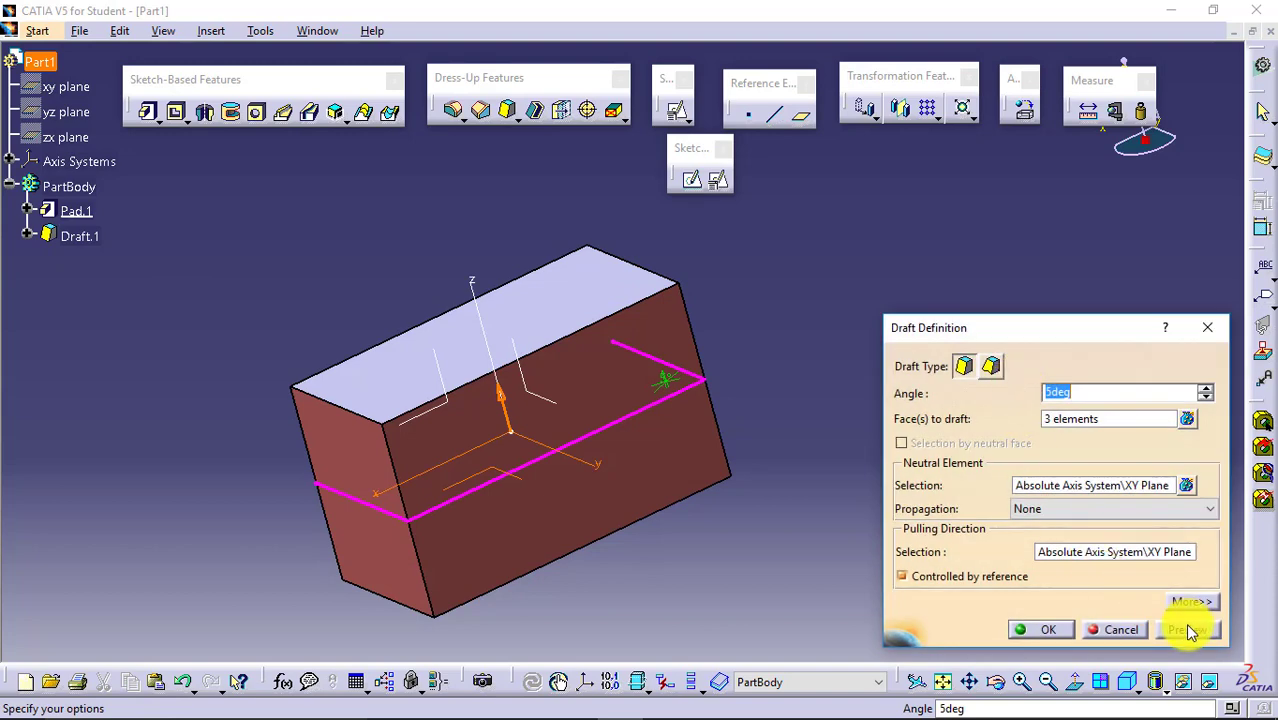
left_click(1187, 630)
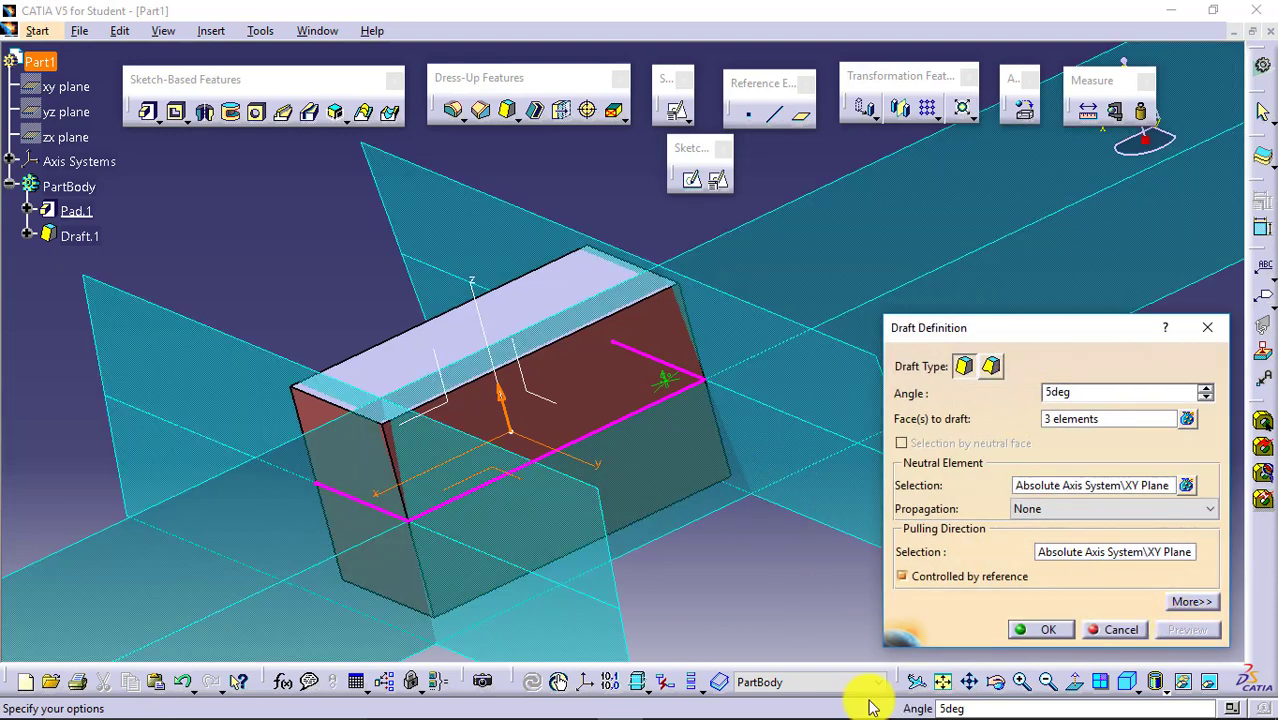
left_click(1139, 692)
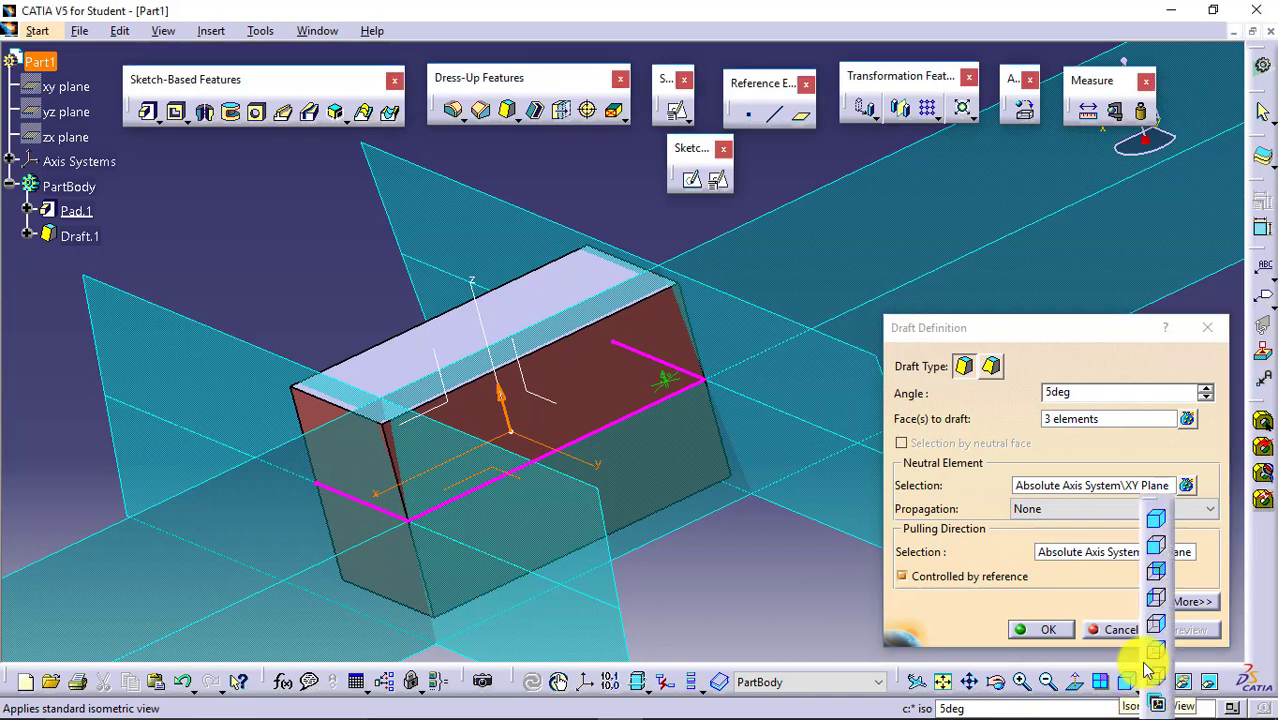
left_click(1157, 545)
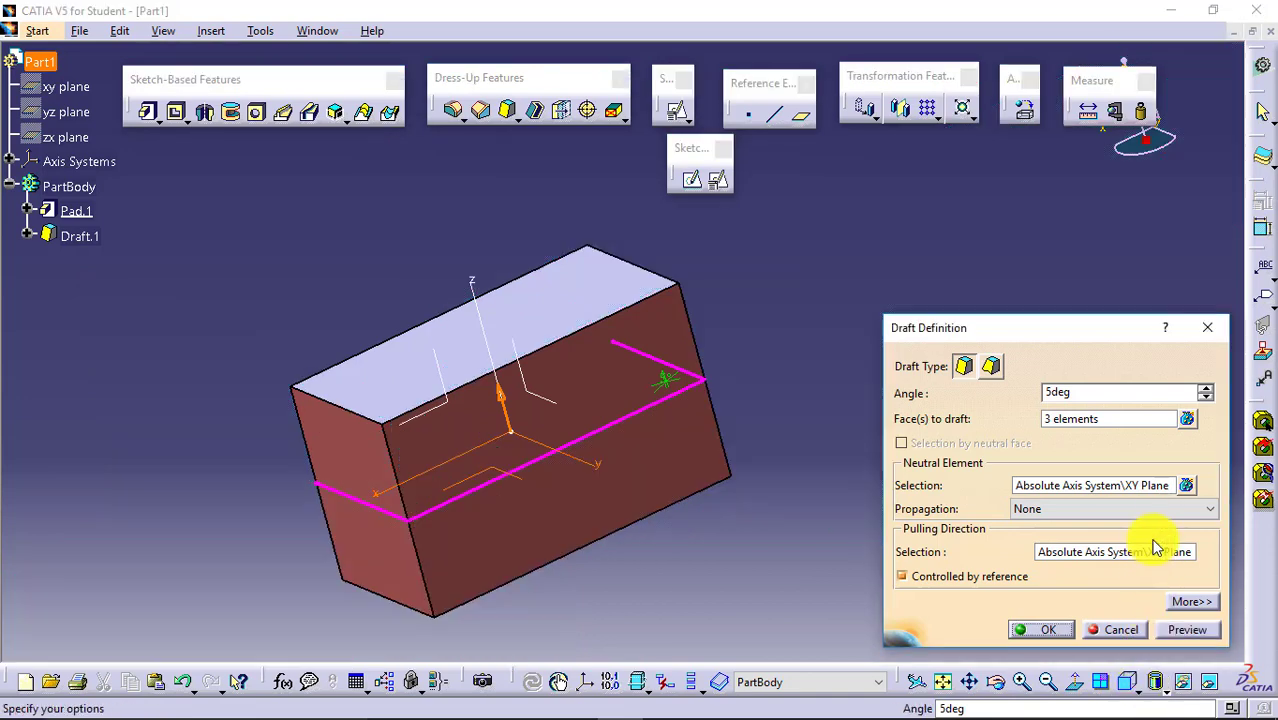
left_click(1190, 628)
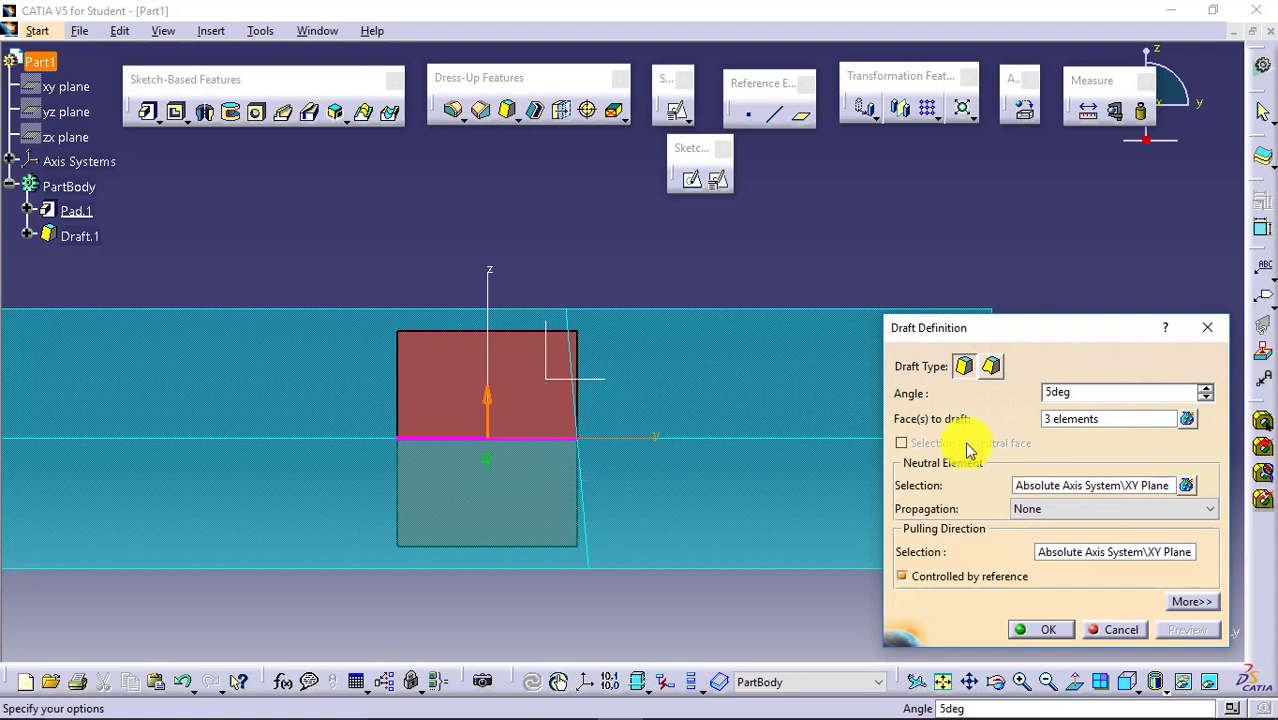
Step: Remove the front end face from the faces to draft and preview the 5deg draft on the remaining faces
left_click(1056, 420)
left_click(519, 399)
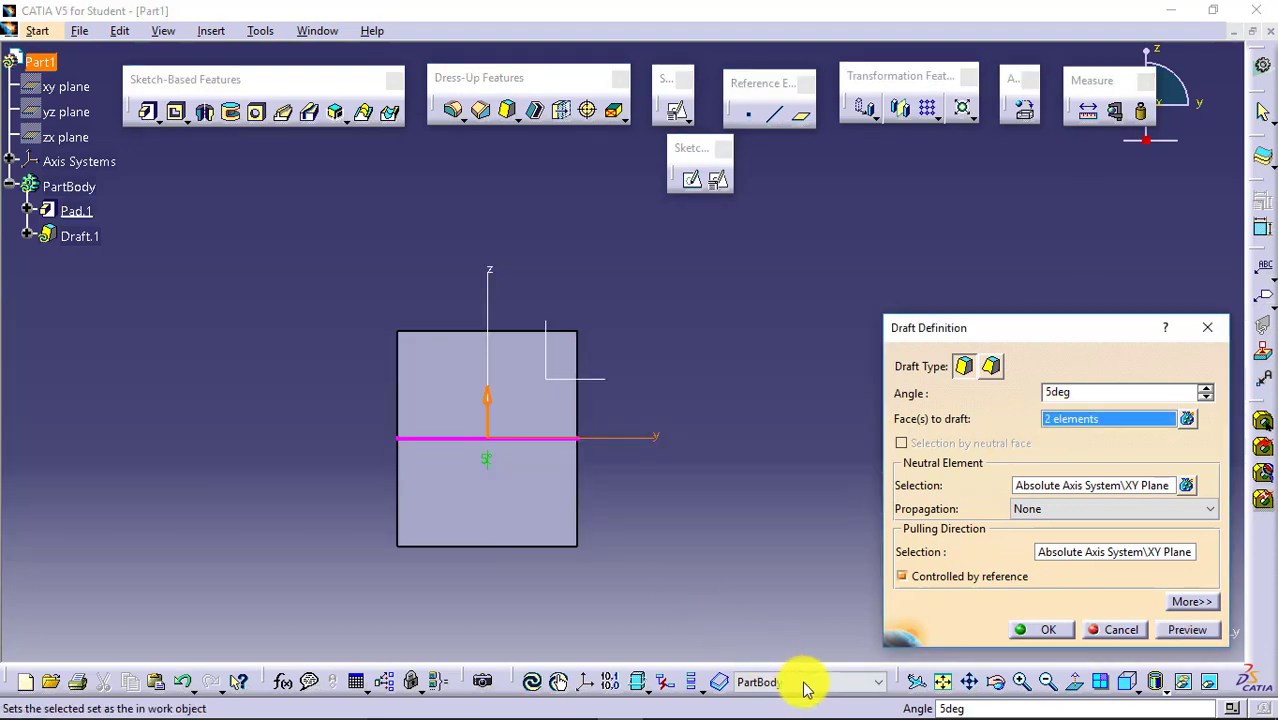
left_click(1185, 630)
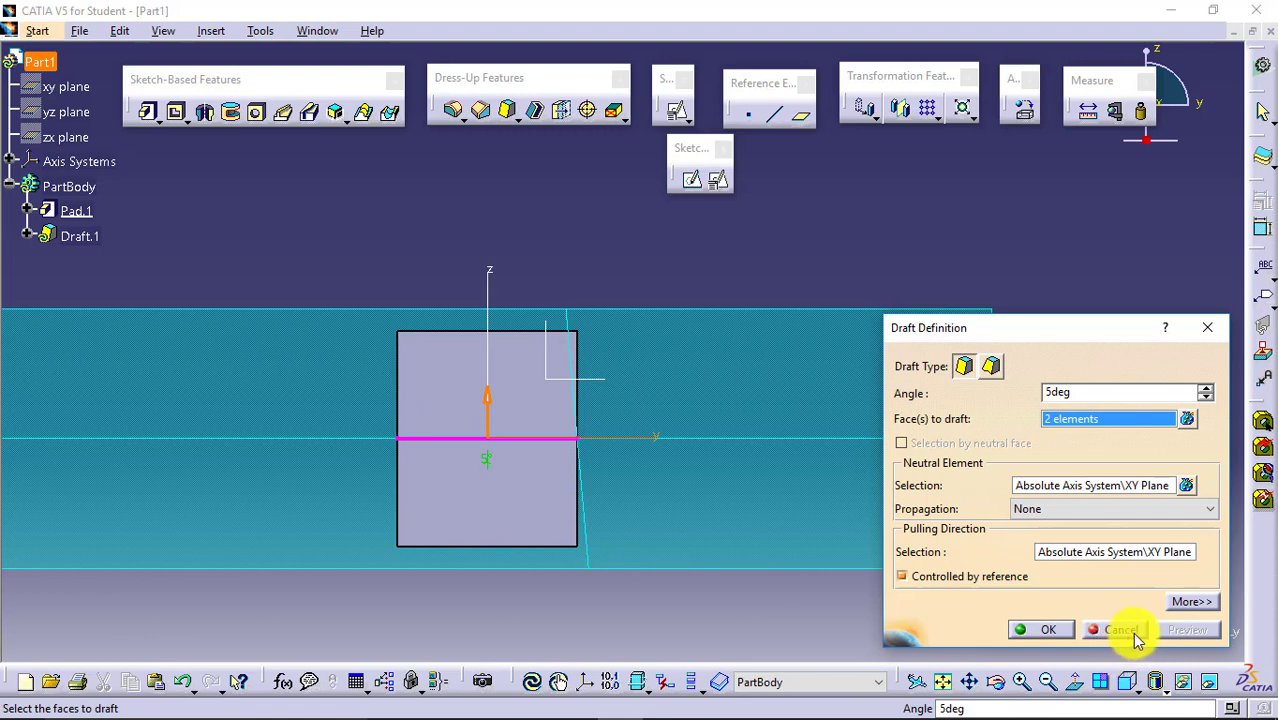
Step: Add the front end face and the remaining long side face to the faces to draft and preview the 5deg draft
left_click(992, 682)
left_click_drag(676, 397, 399, 480)
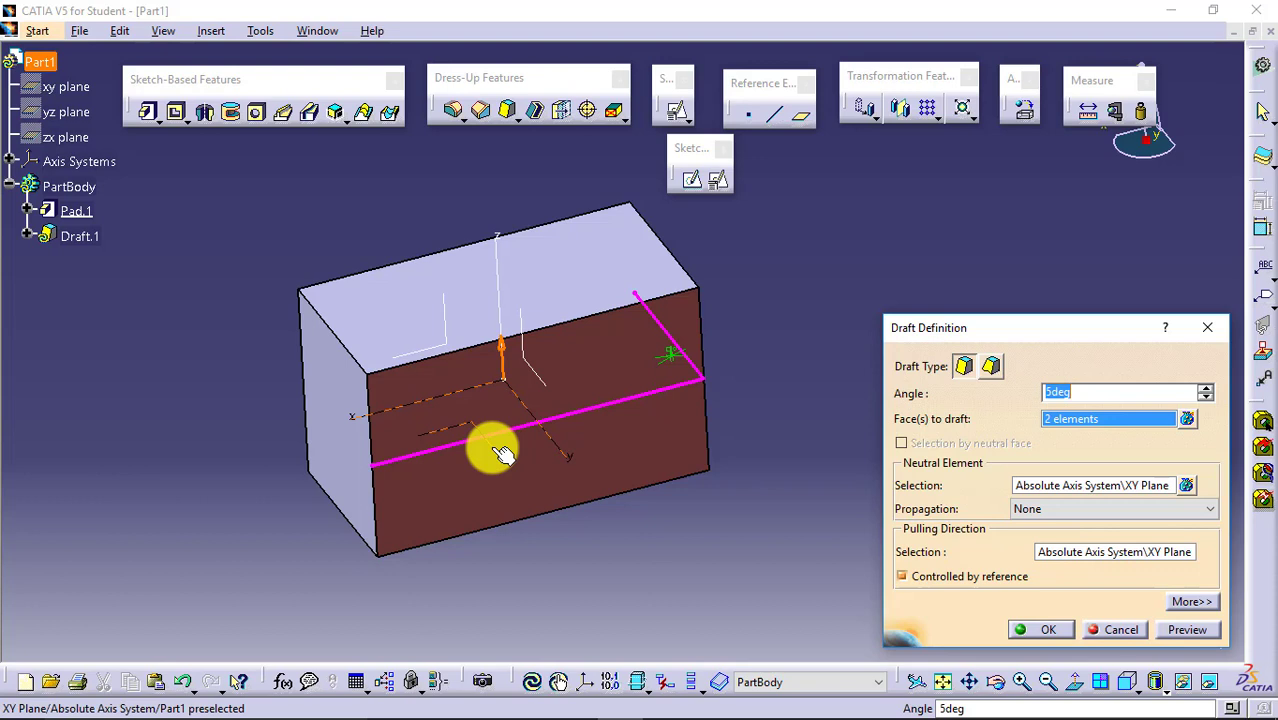
left_click(1120, 421)
left_click(345, 410)
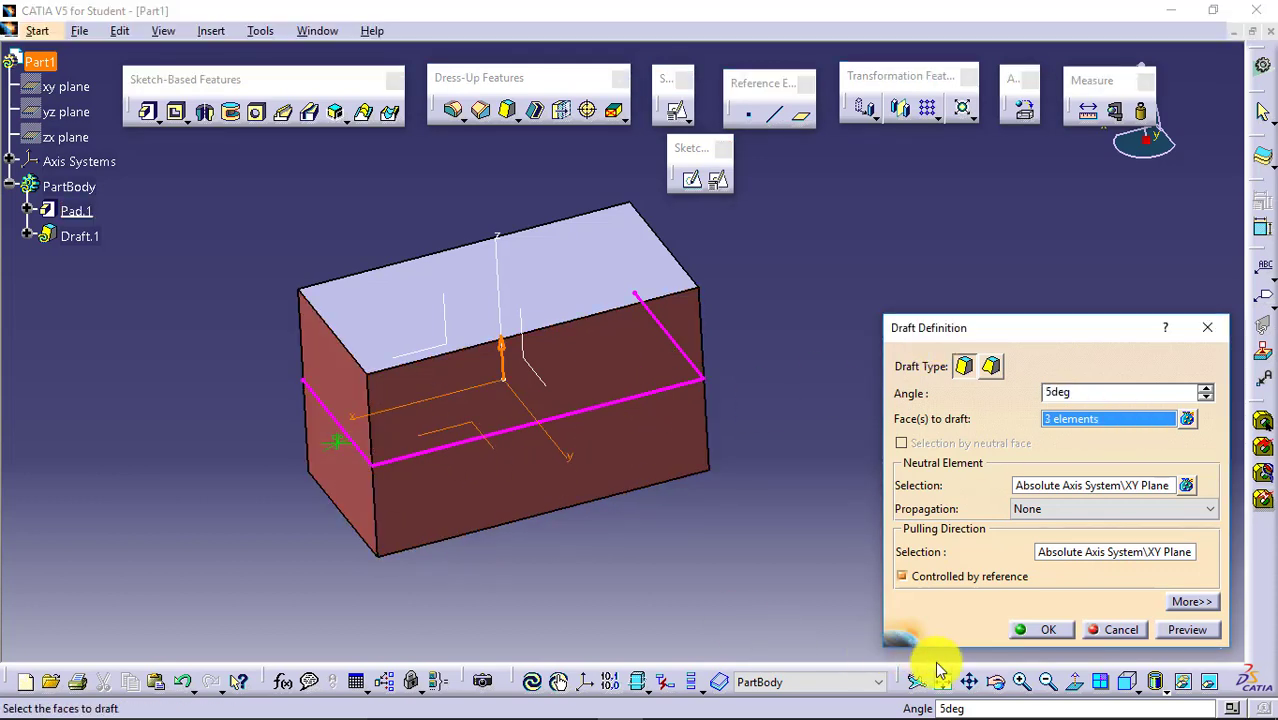
left_click(998, 682)
left_click_drag(374, 479, 704, 449)
left_click(470, 475)
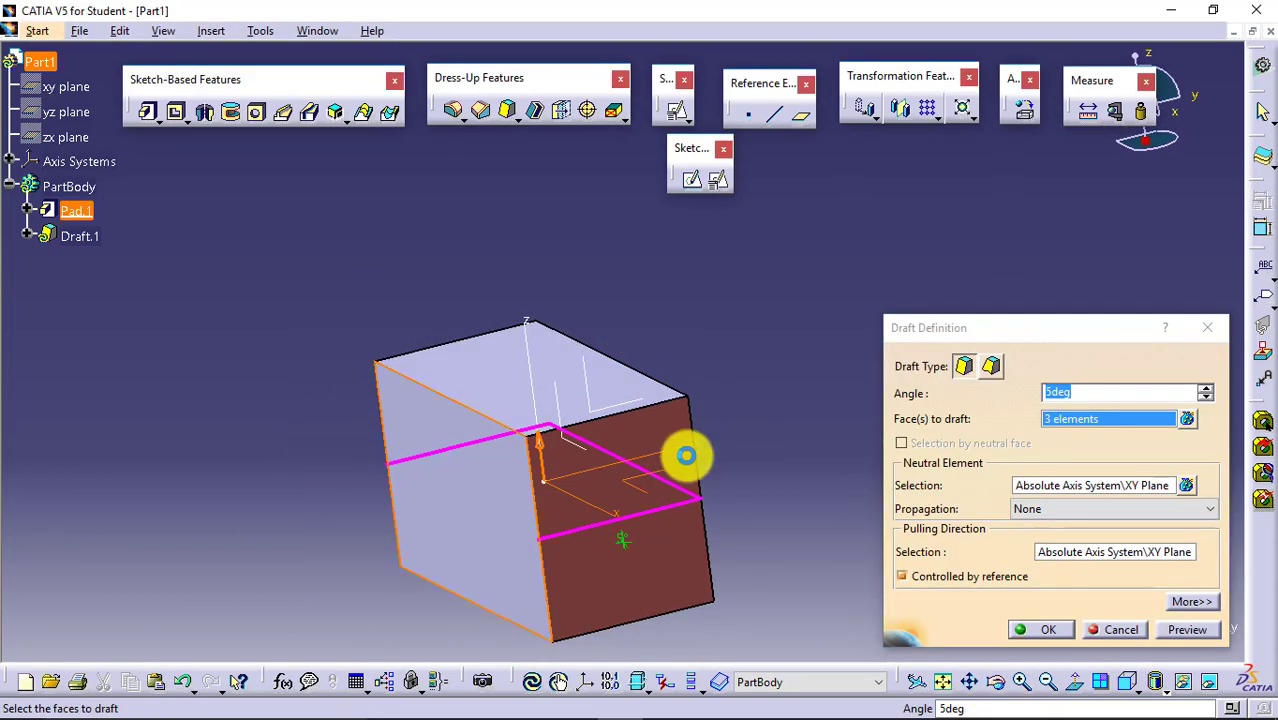
left_click(1187, 629)
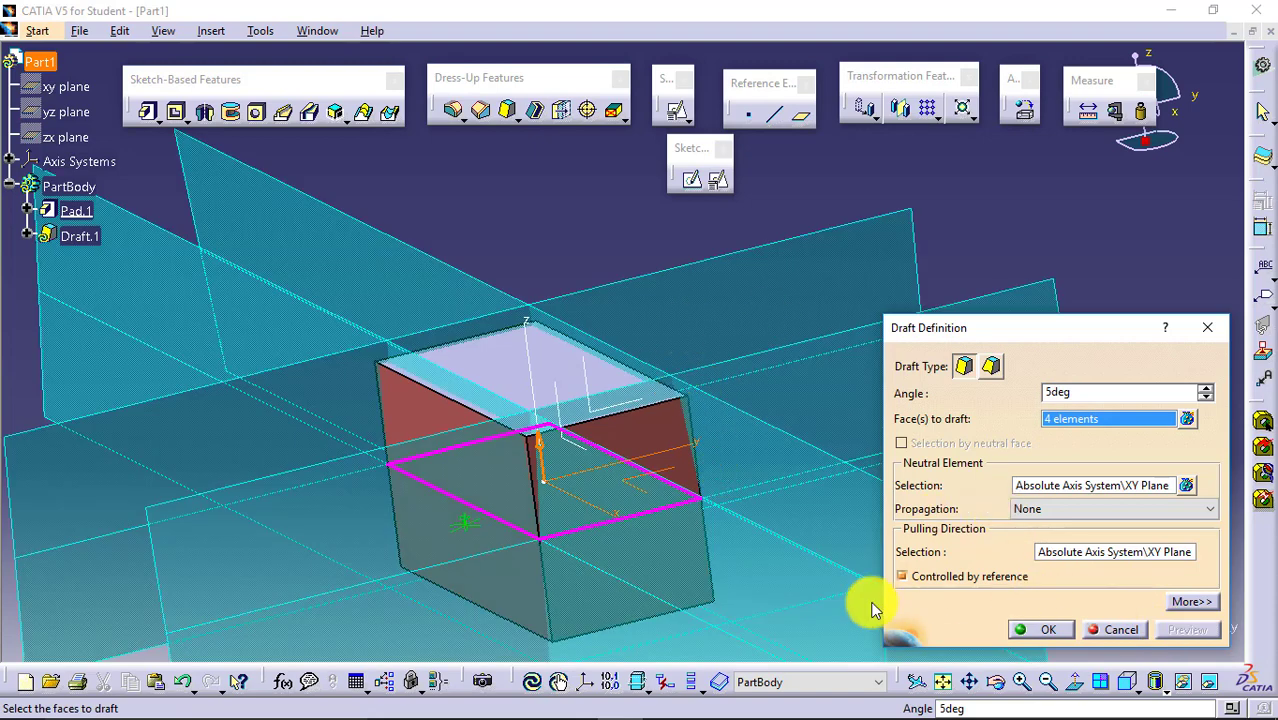
Step: Expand the draft definition and enable Parting = Neutral together with Draft both sides
left_click(916, 682)
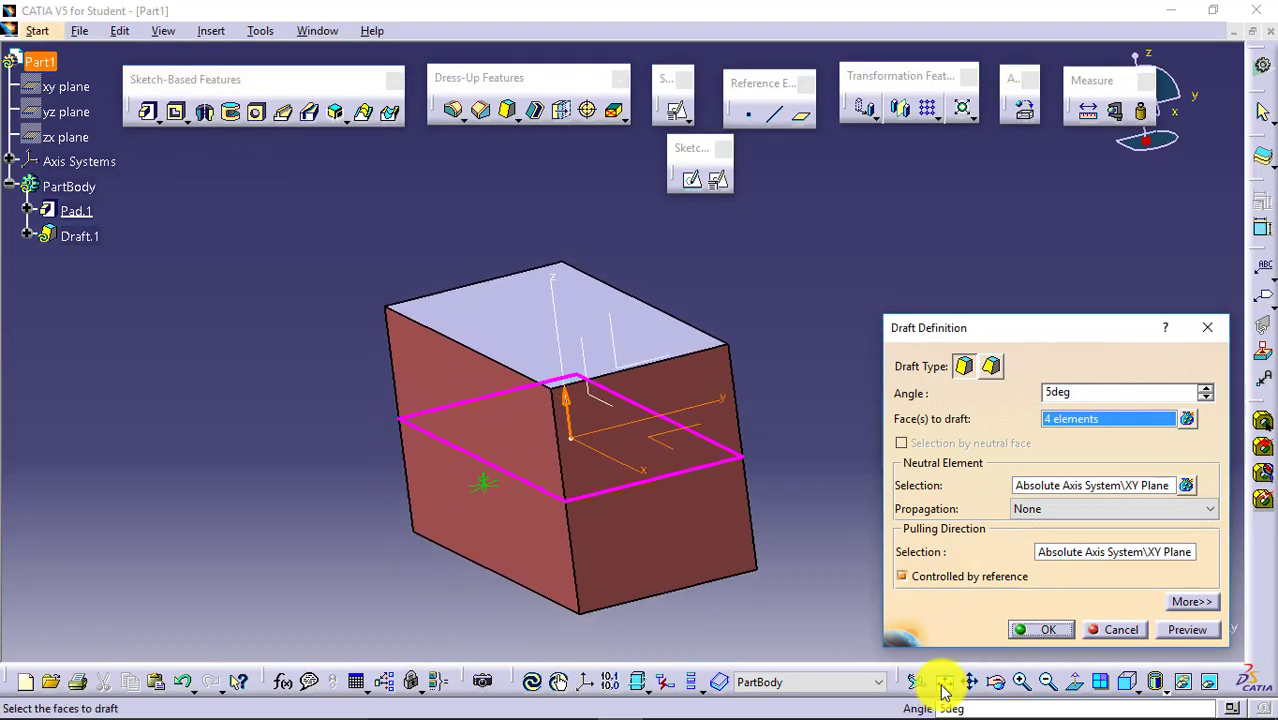
left_click(1047, 682)
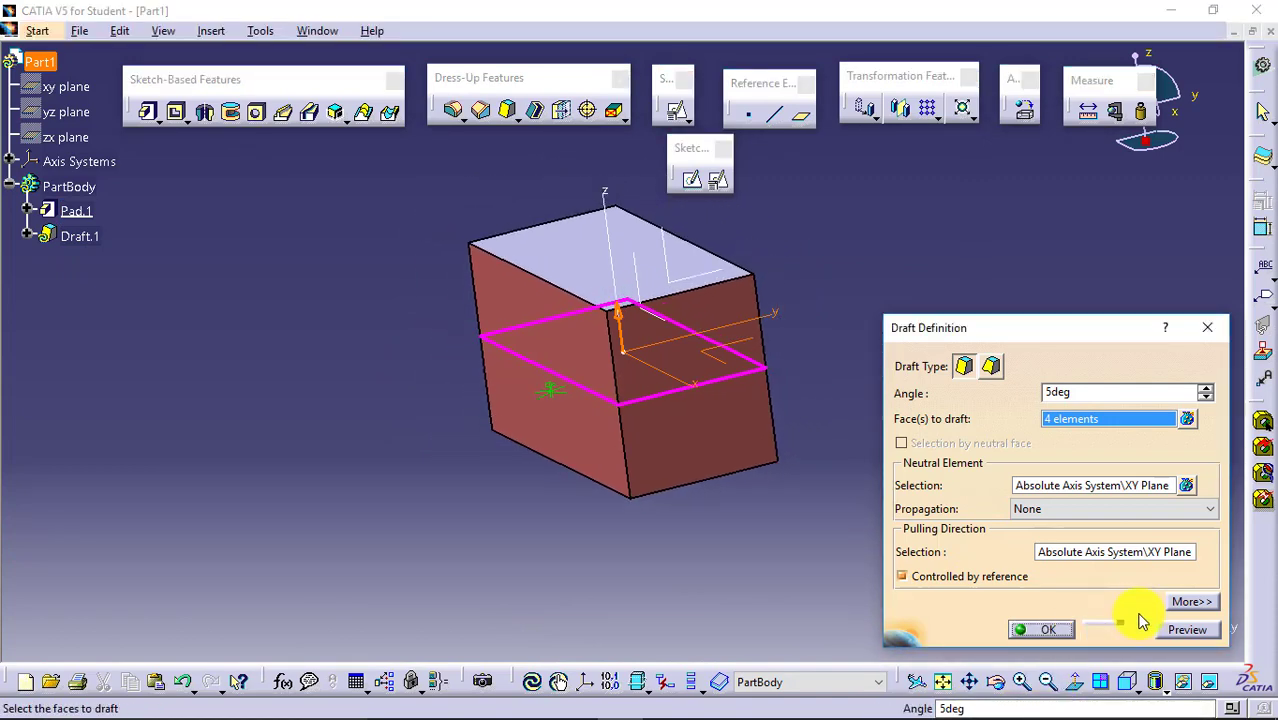
left_click(1193, 605)
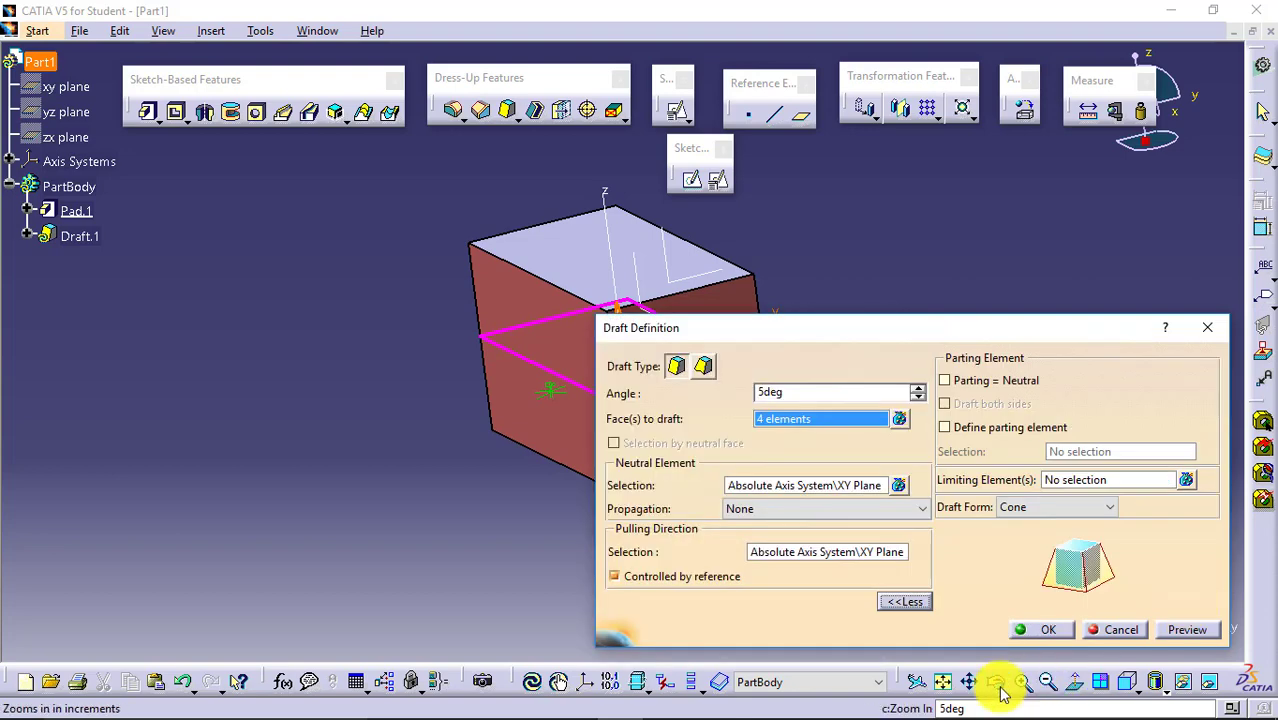
left_click(969, 682)
left_click_drag(508, 434, 188, 496)
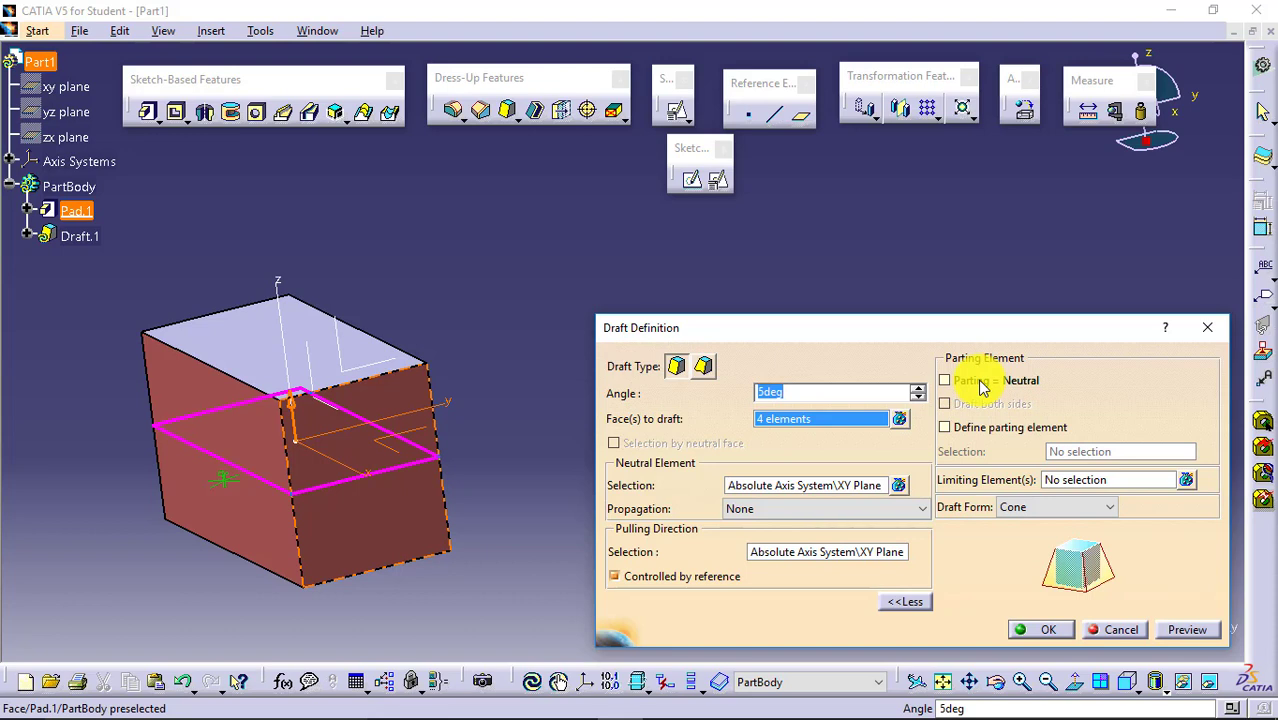
left_click(978, 381)
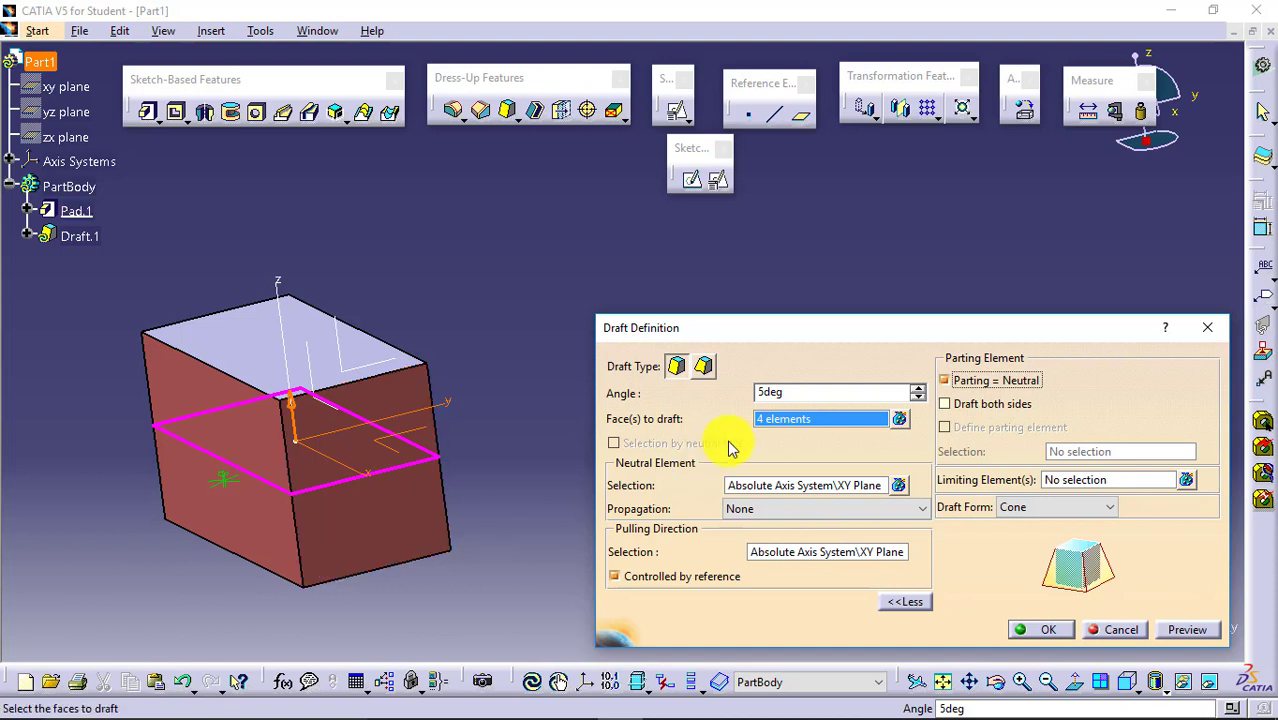
left_click(1008, 408)
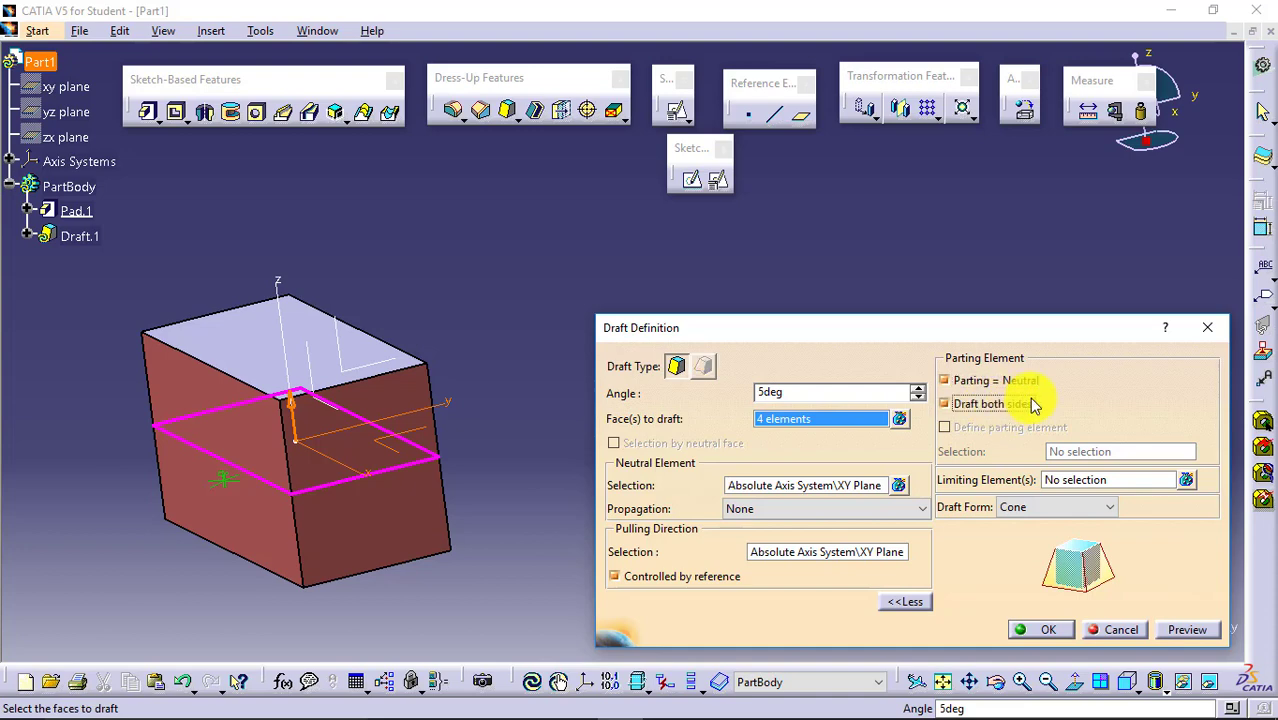
Step: Preview the 5deg draft on both sides of the XY plane in the front view and apply it
left_click(1186, 630)
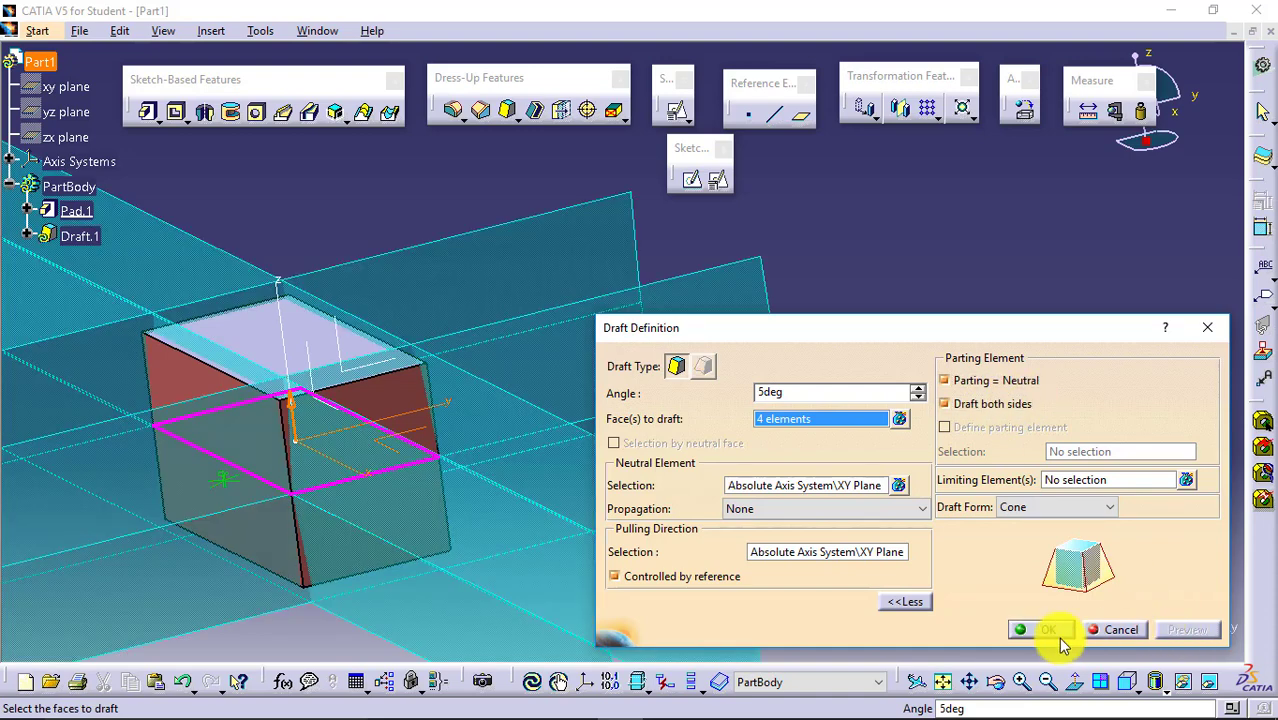
left_click(1100, 681)
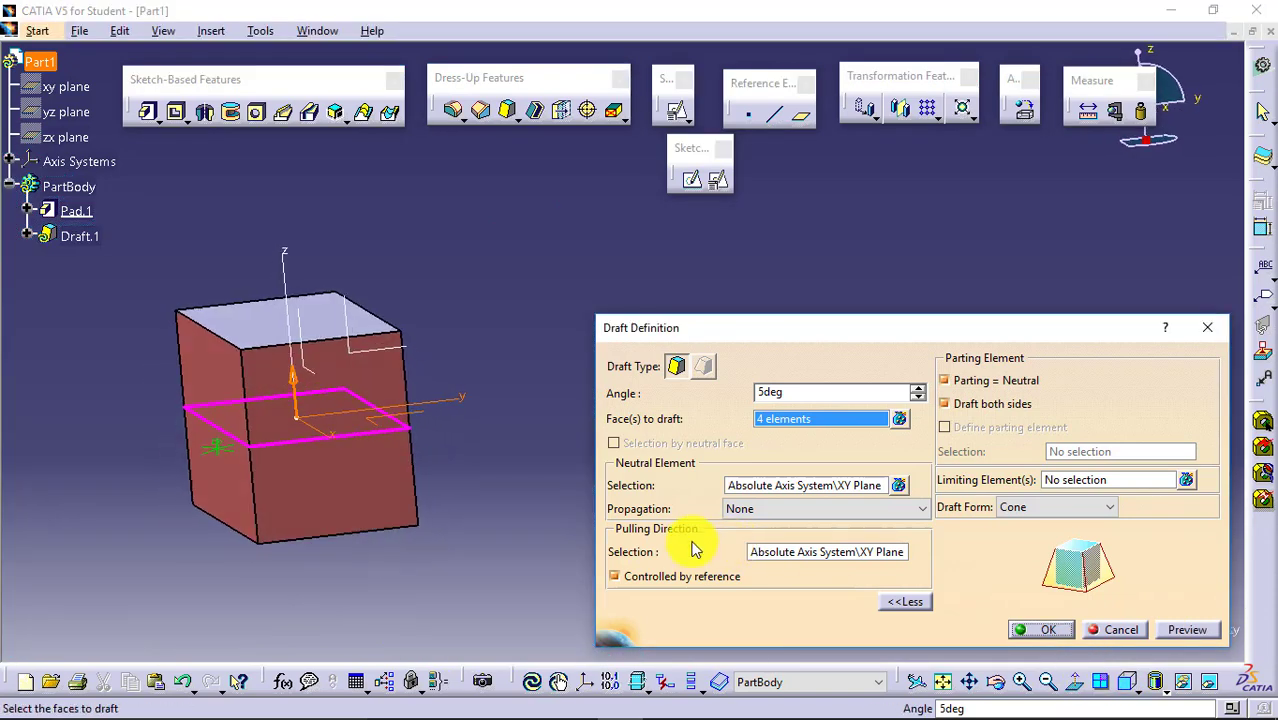
left_click(1170, 629)
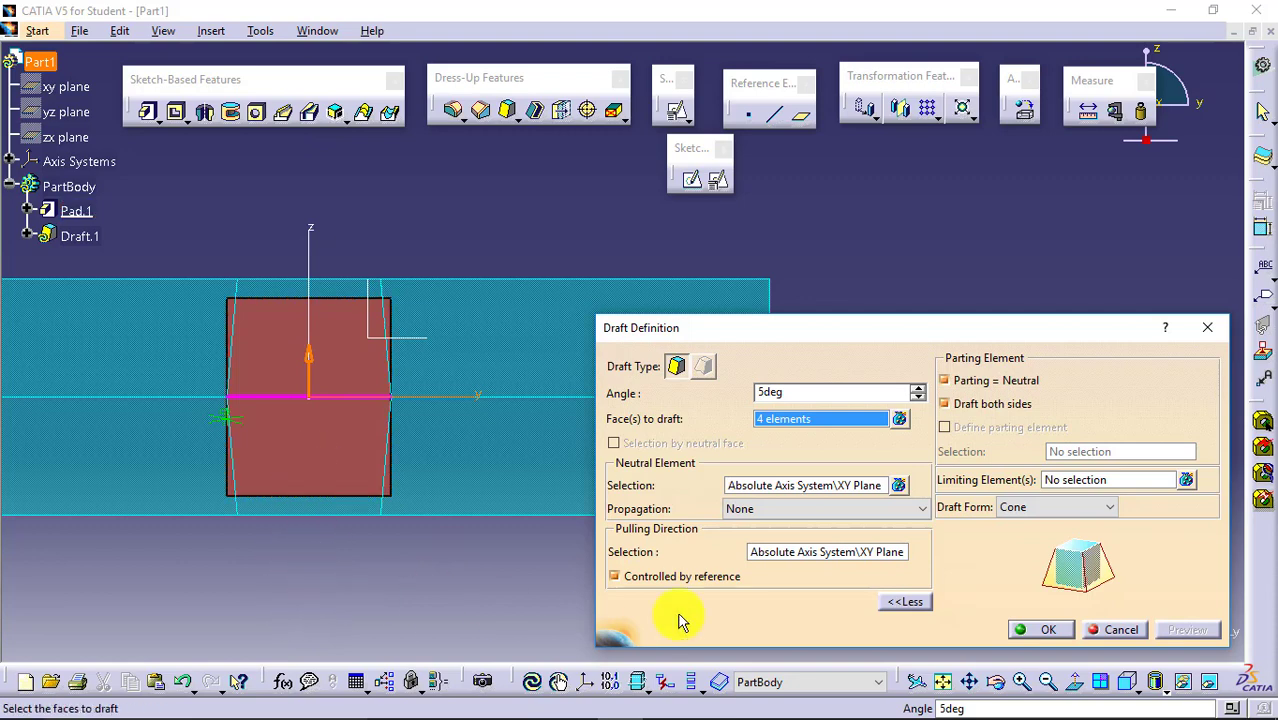
left_click(1030, 632)
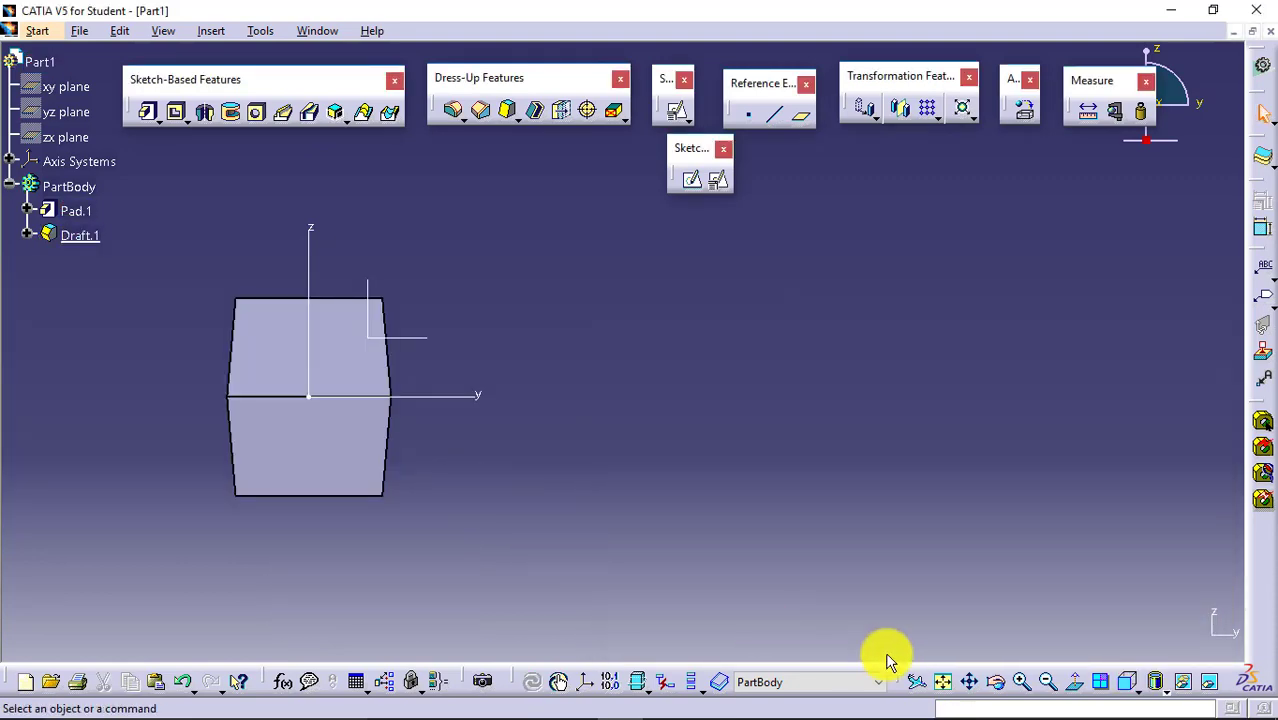
Step: Detach the group of draft tools from the dress-up features as a floating Drafts toolbar
left_click(1129, 683)
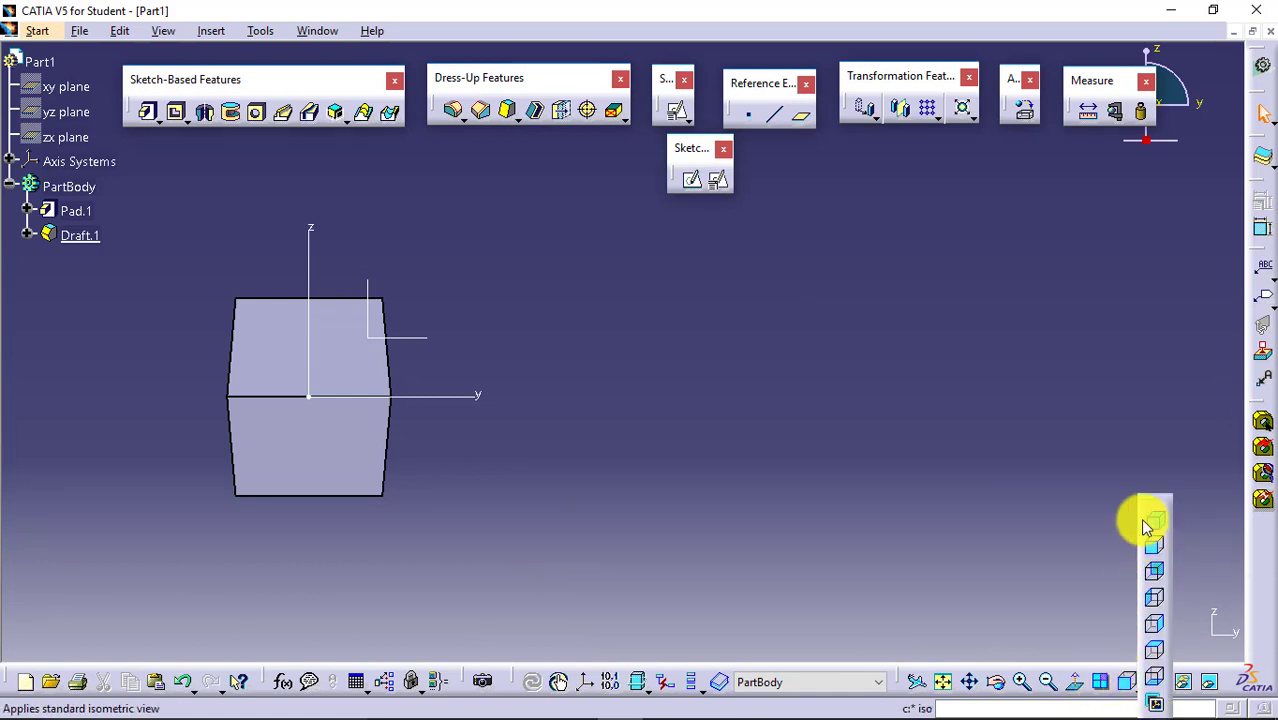
left_click(1142, 523)
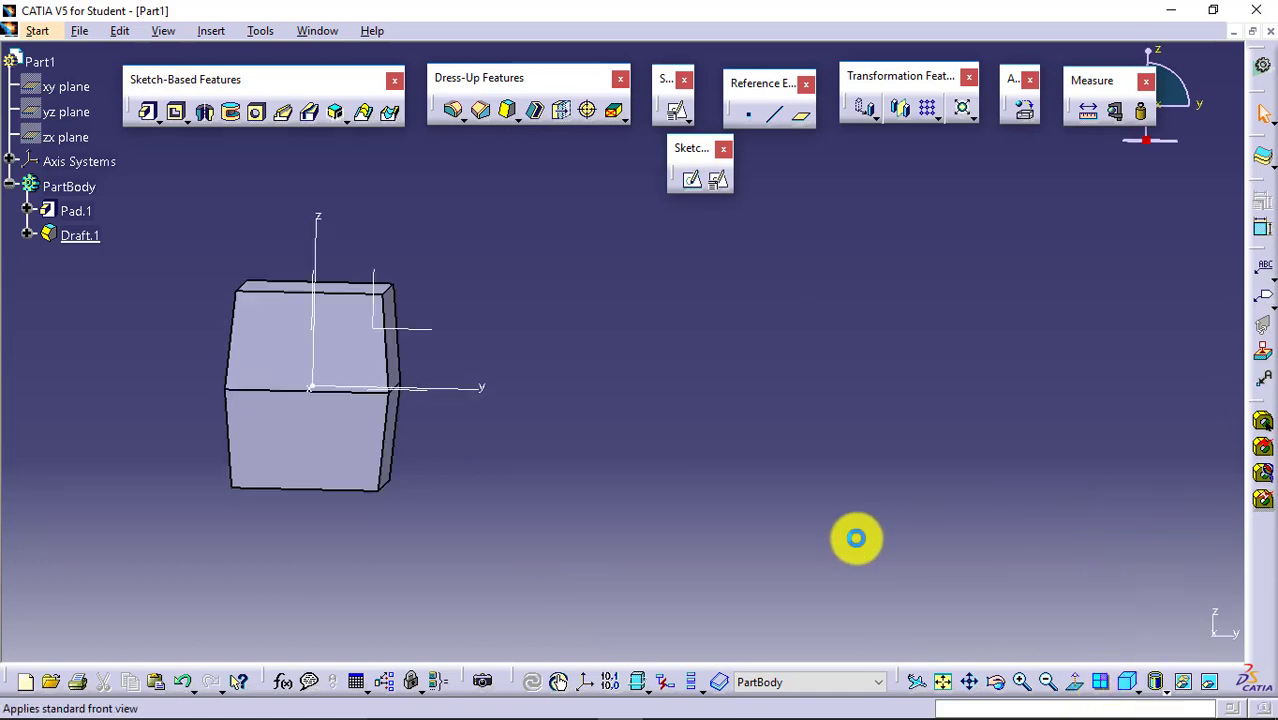
left_click(943, 682)
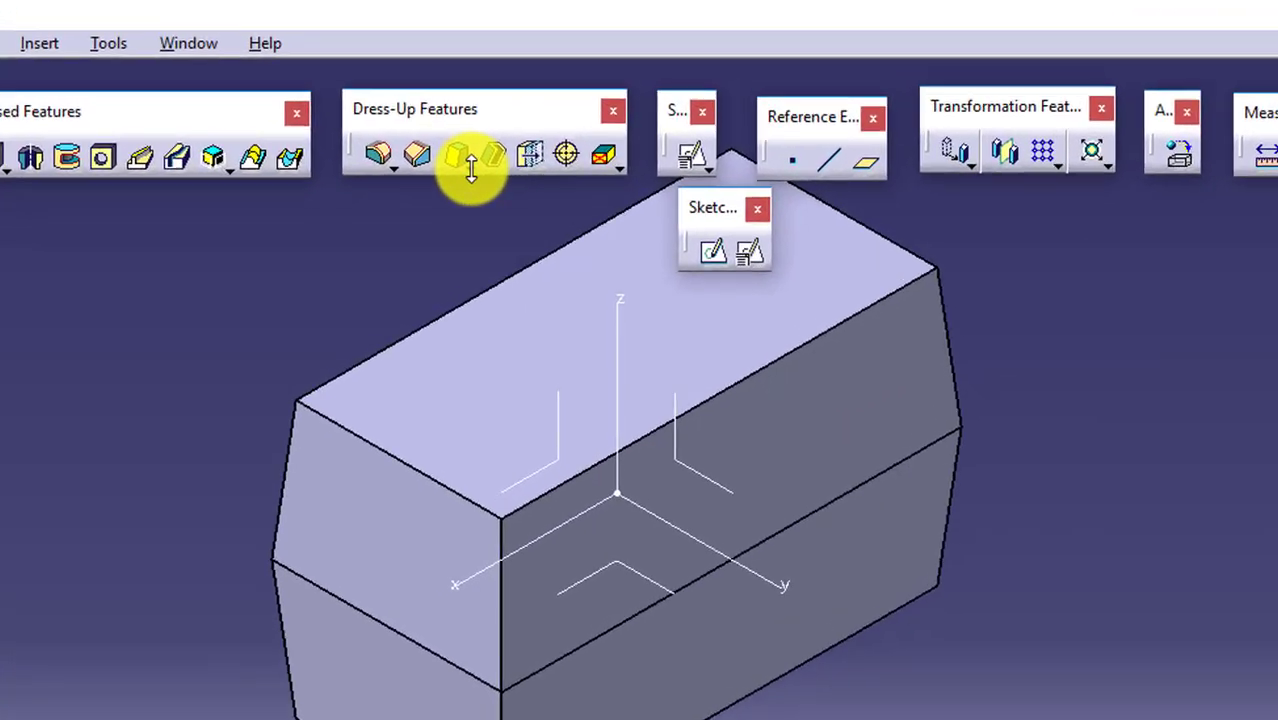
left_click(471, 168)
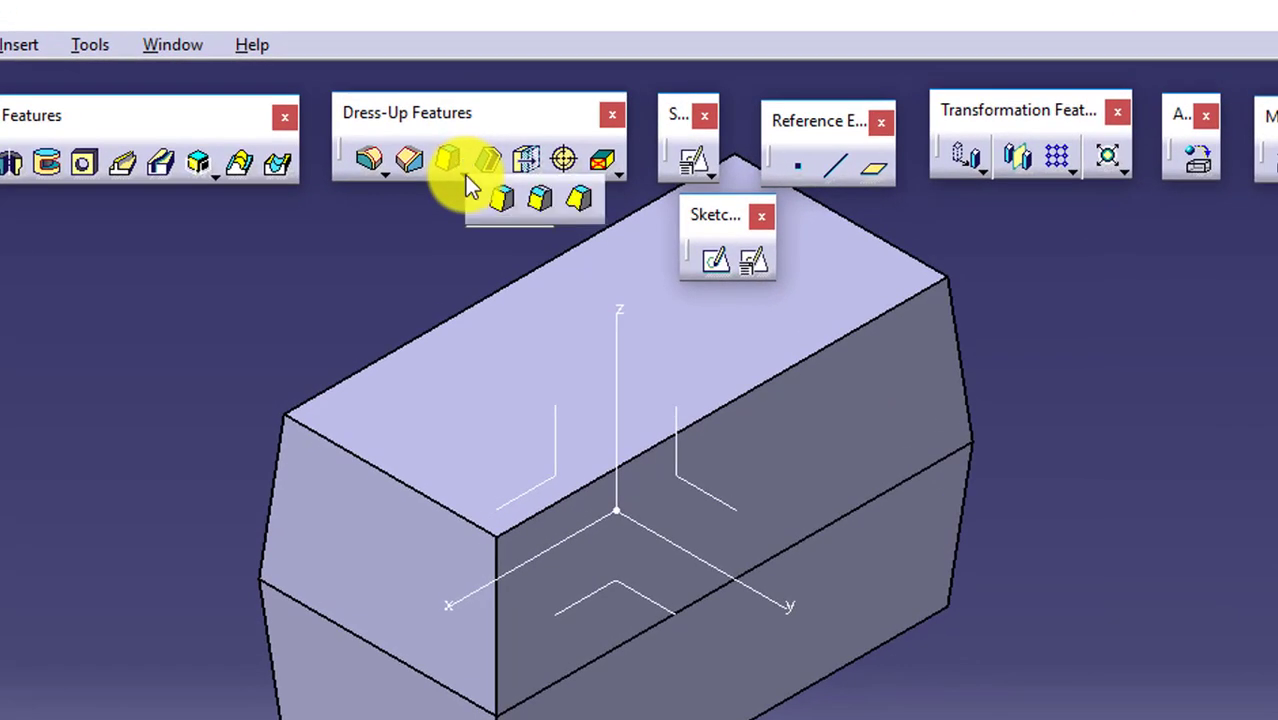
left_click_drag(477, 193, 1000, 245)
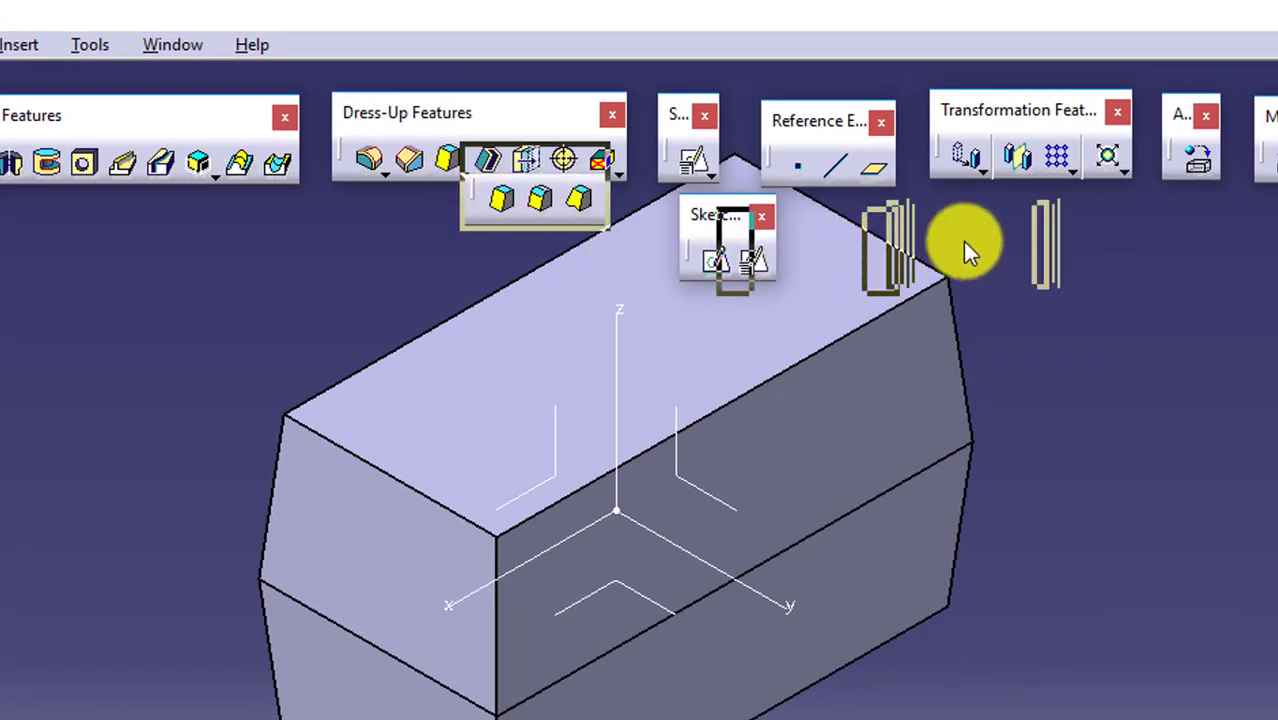
Step: Delete the Draft.1 feature from PartBody
left_click(415, 597)
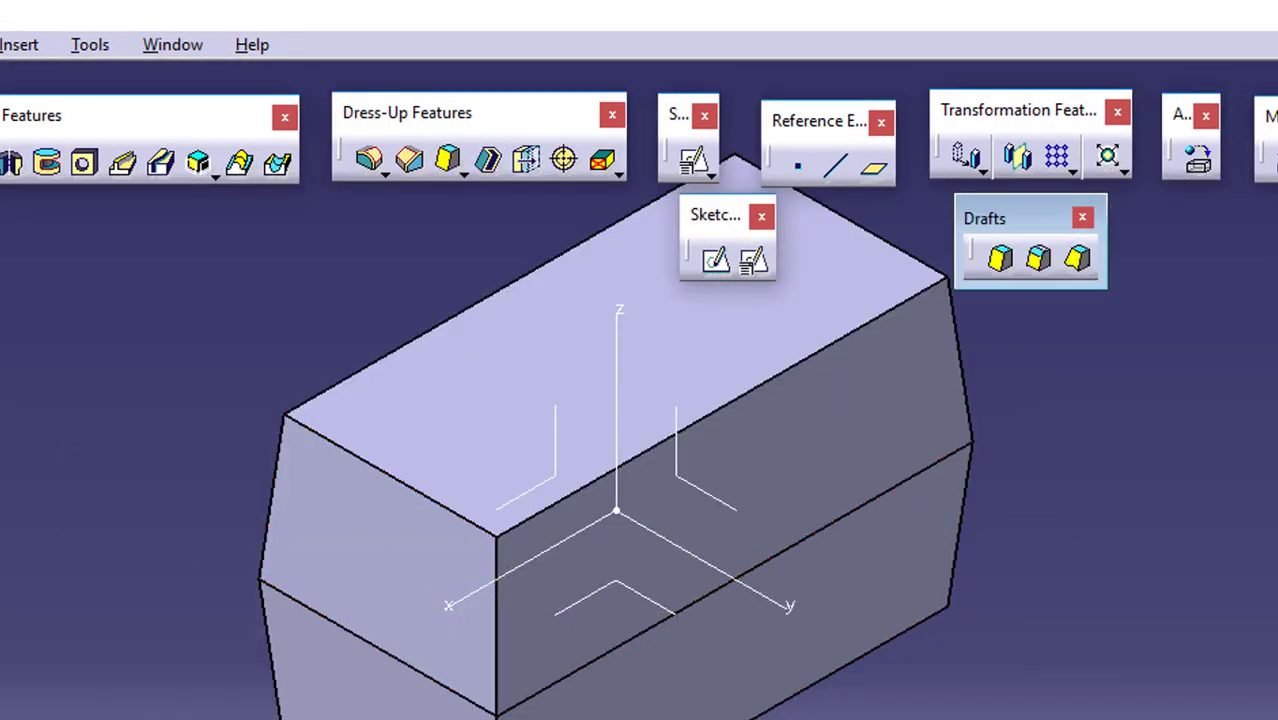
key("shift+F10")
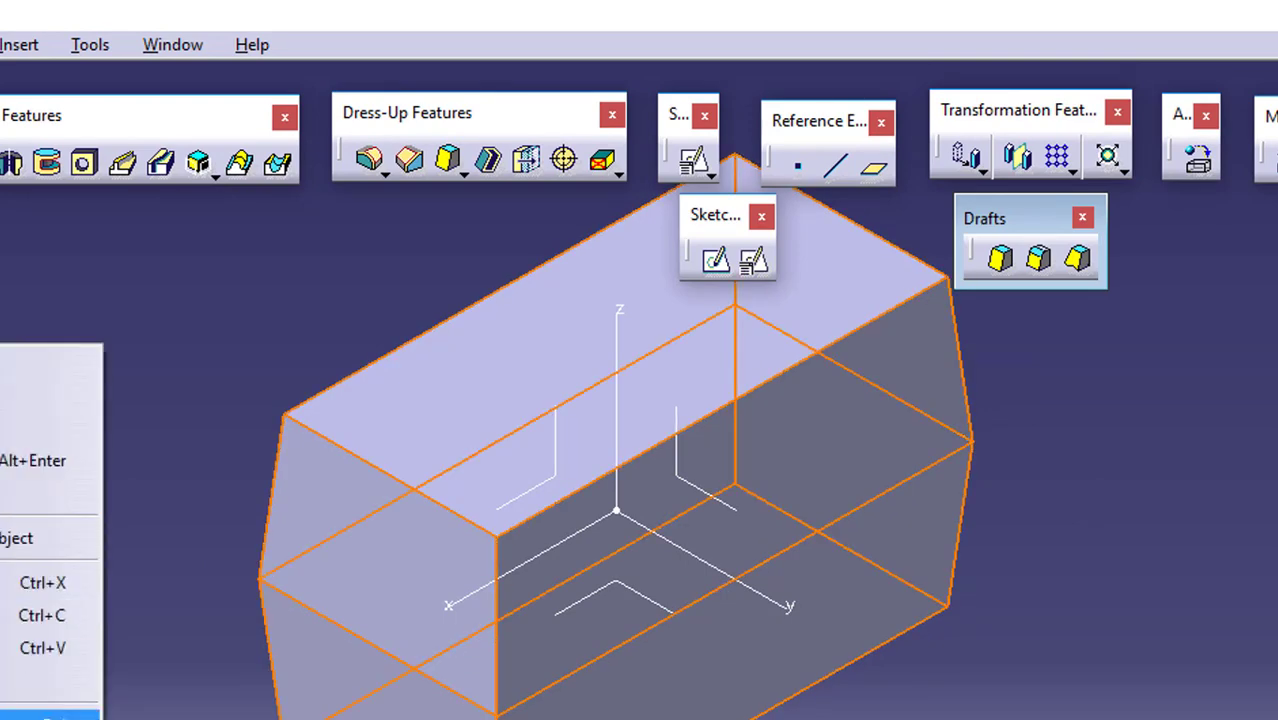
key("Escape")
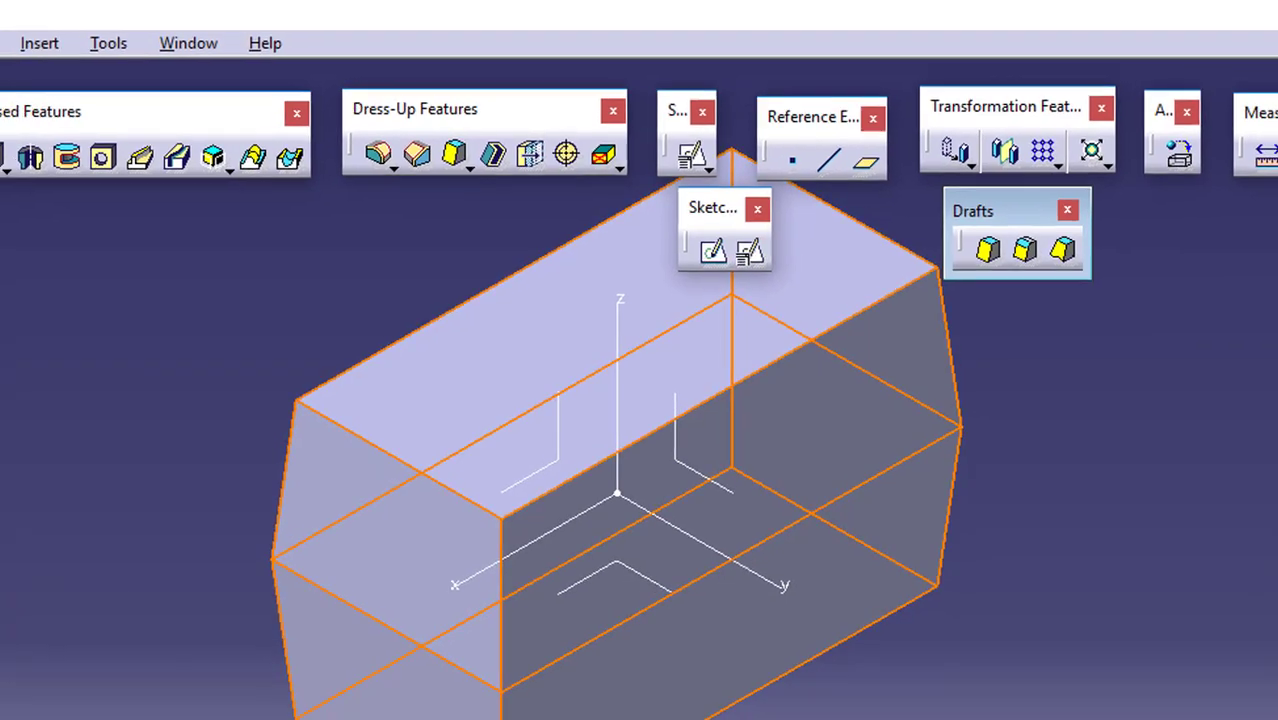
key("Delete")
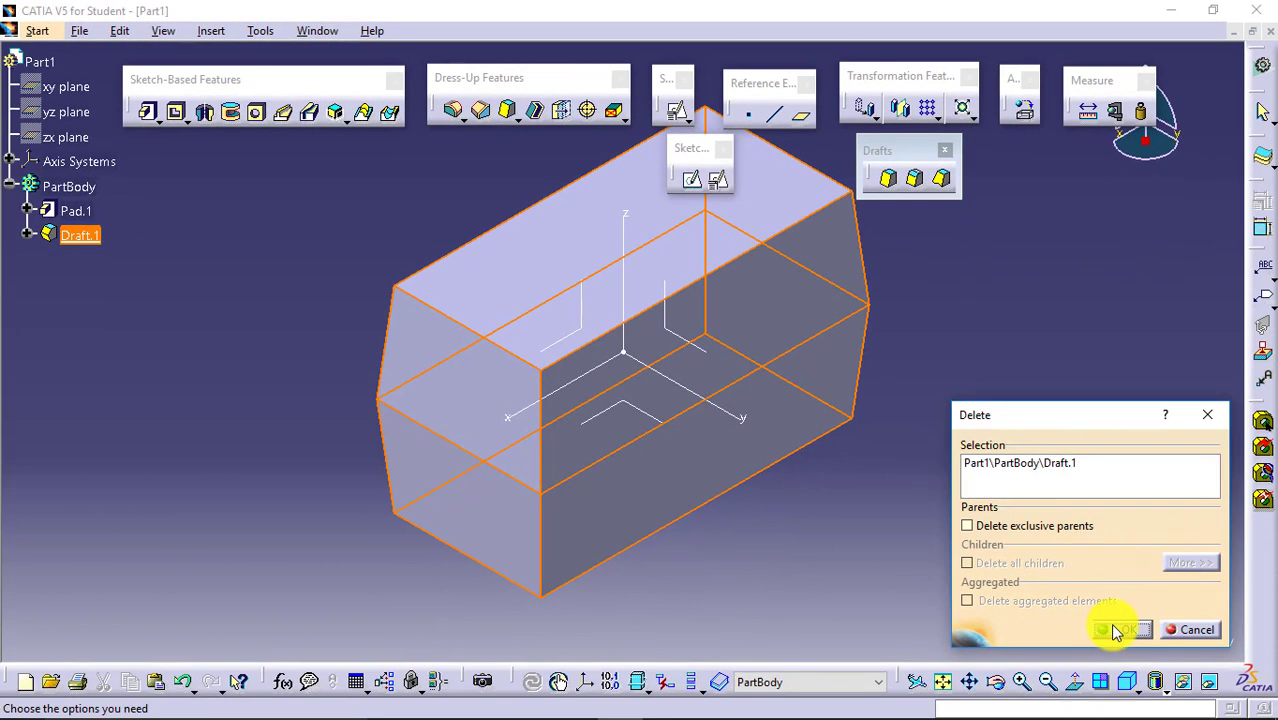
left_click(1110, 628)
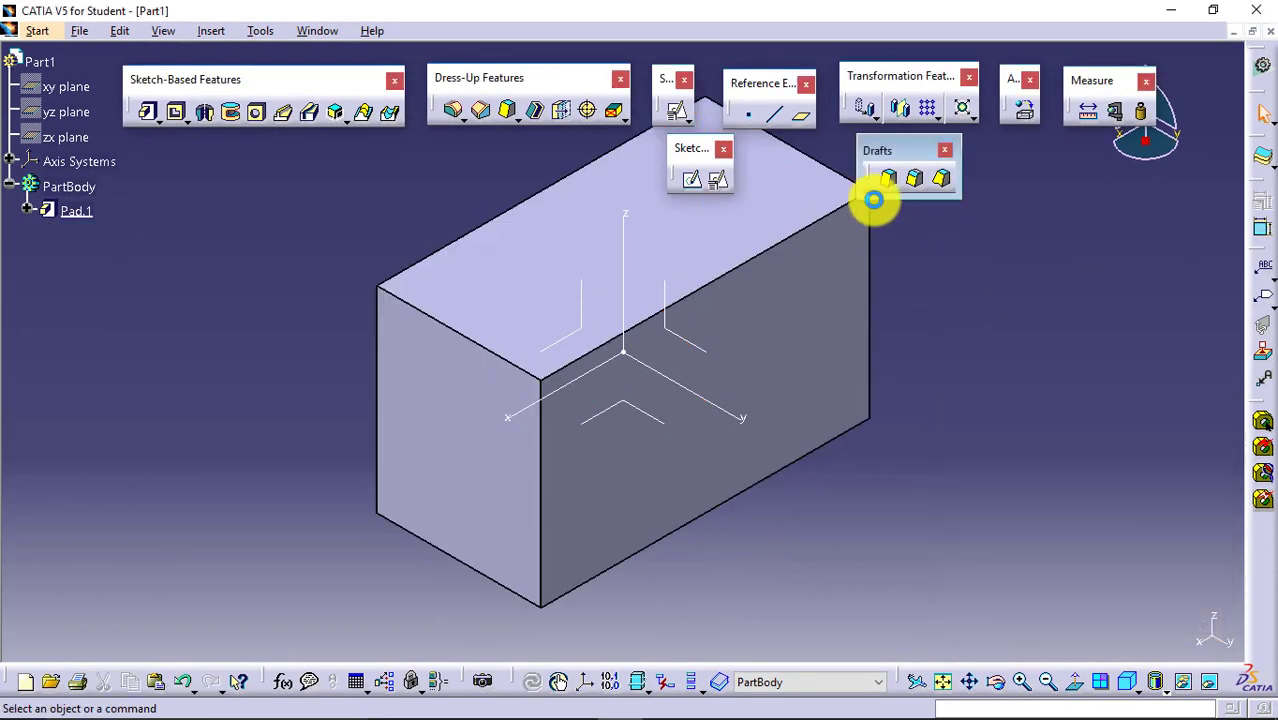
Step: Start a variable angle draft on the block's front end face with the XY plane as neutral element
left_click(943, 181)
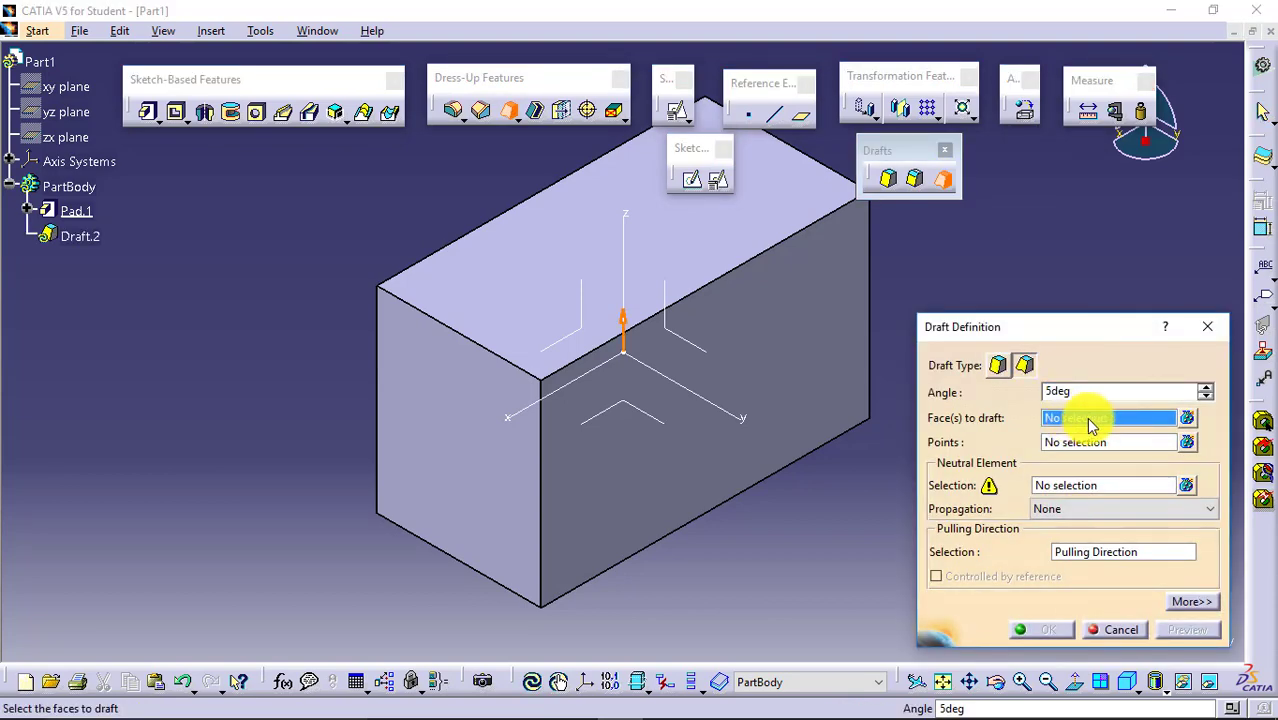
left_click(497, 442)
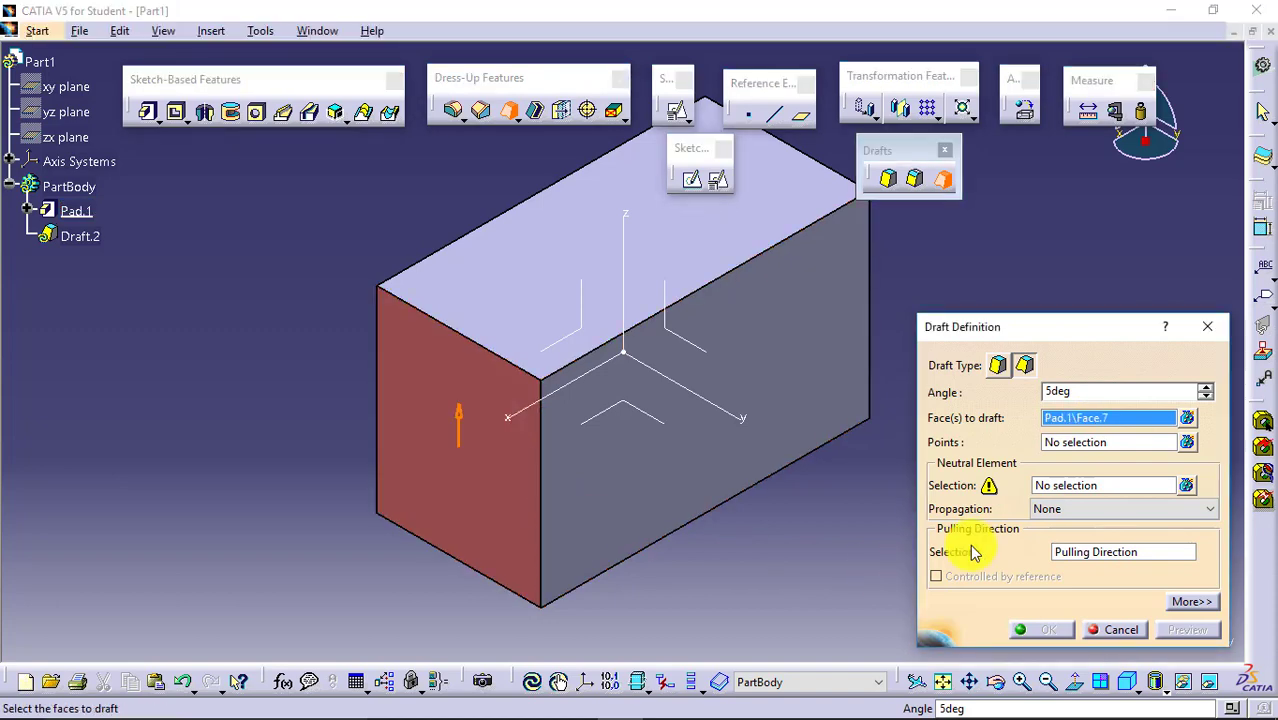
left_click(1076, 485)
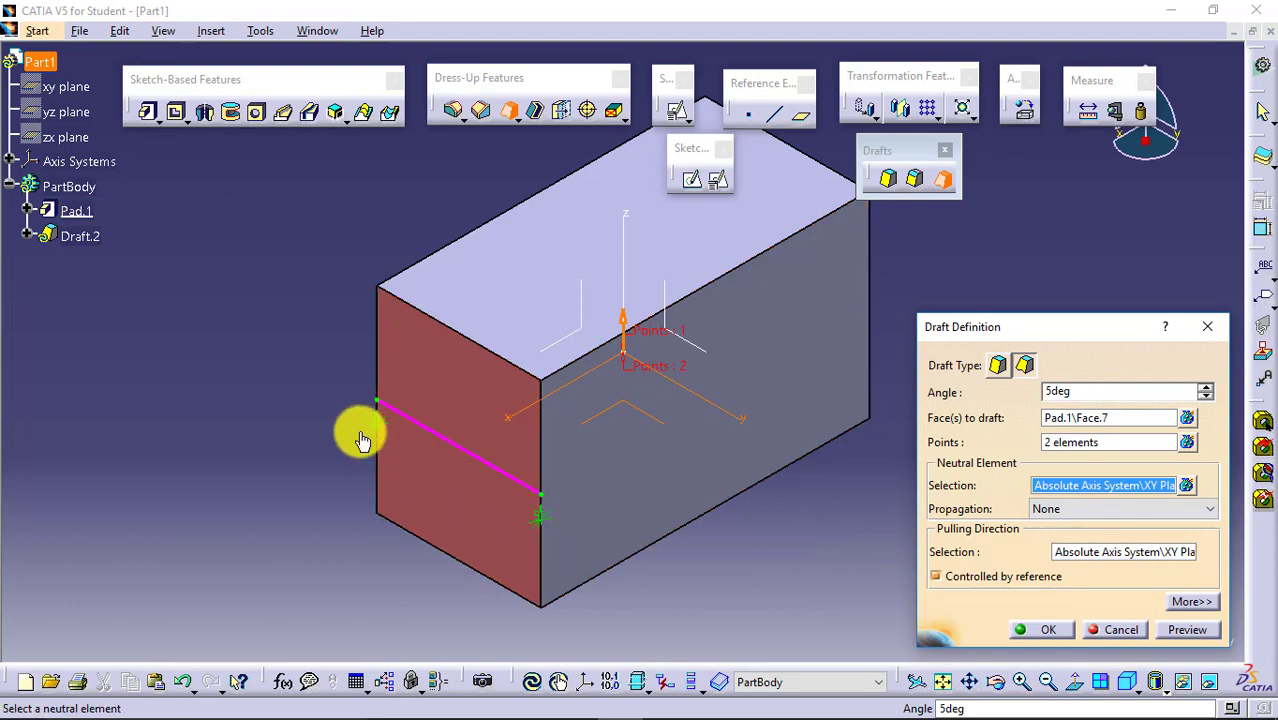
Step: Set the draft angle at the neutral line's outer endpoint, away from the dark long side face, to 10deg, then preview and apply the variable draft
double_click(381, 430)
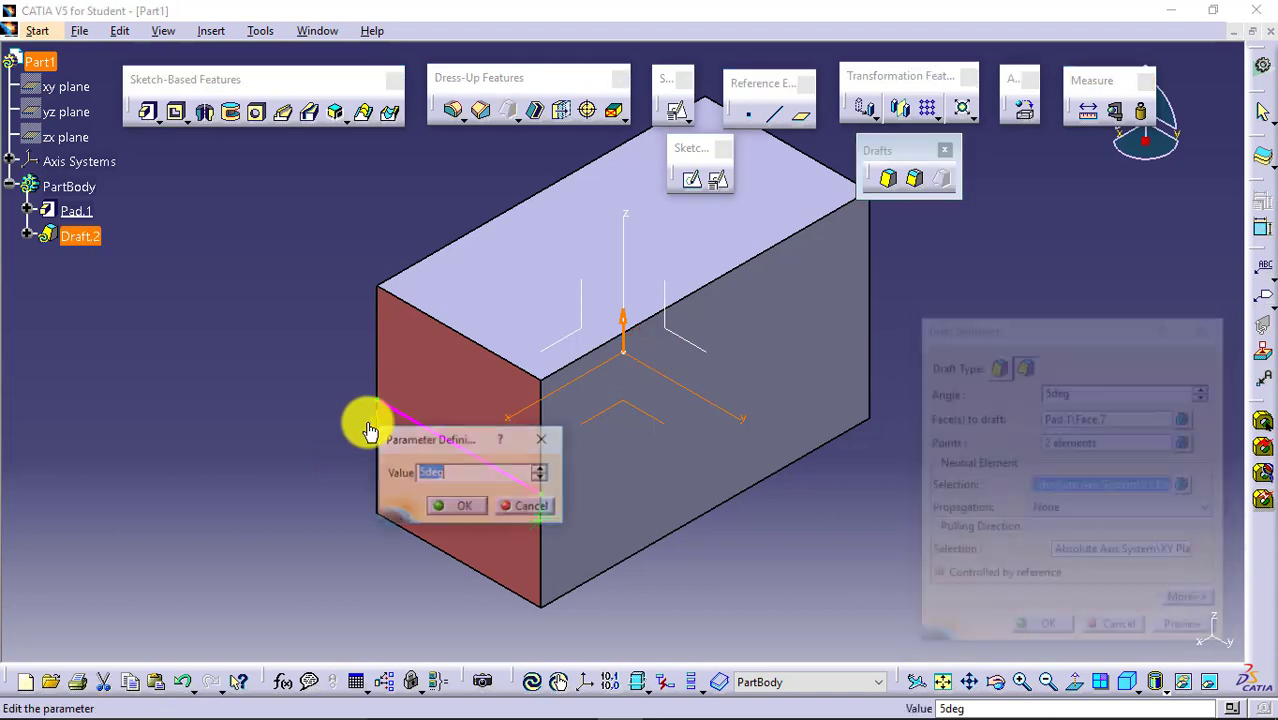
type("10")
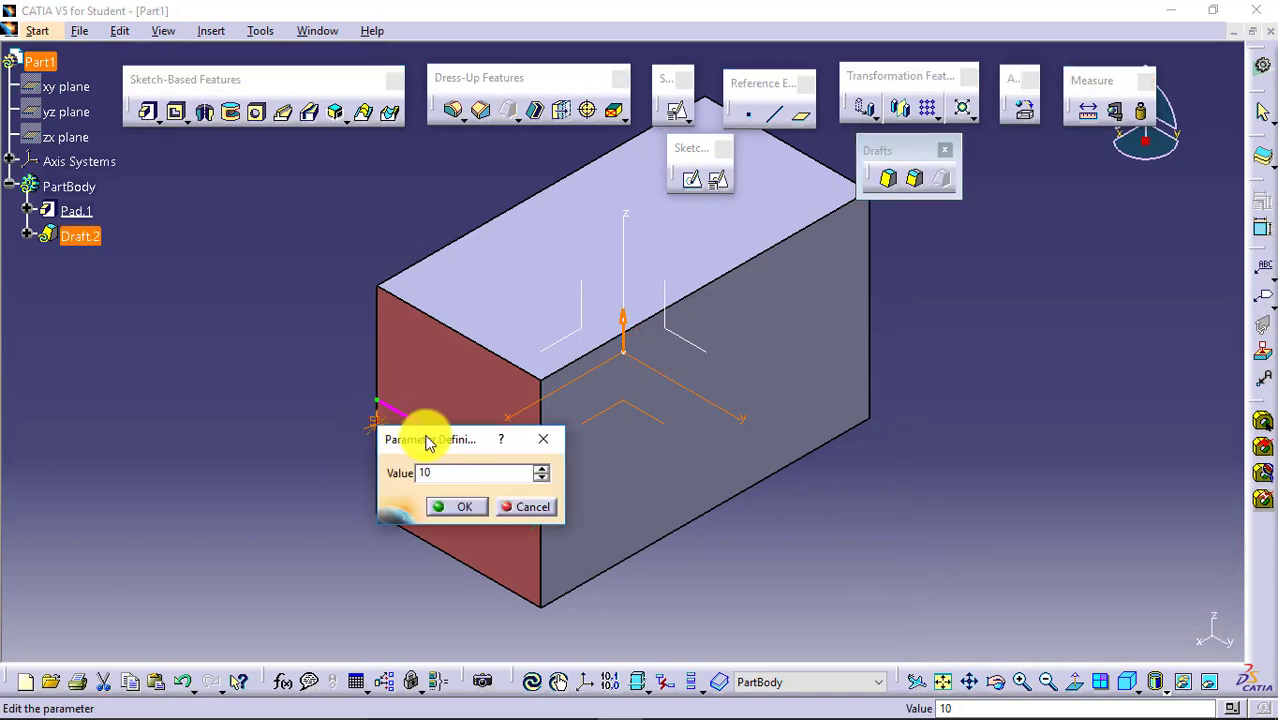
left_click(472, 507)
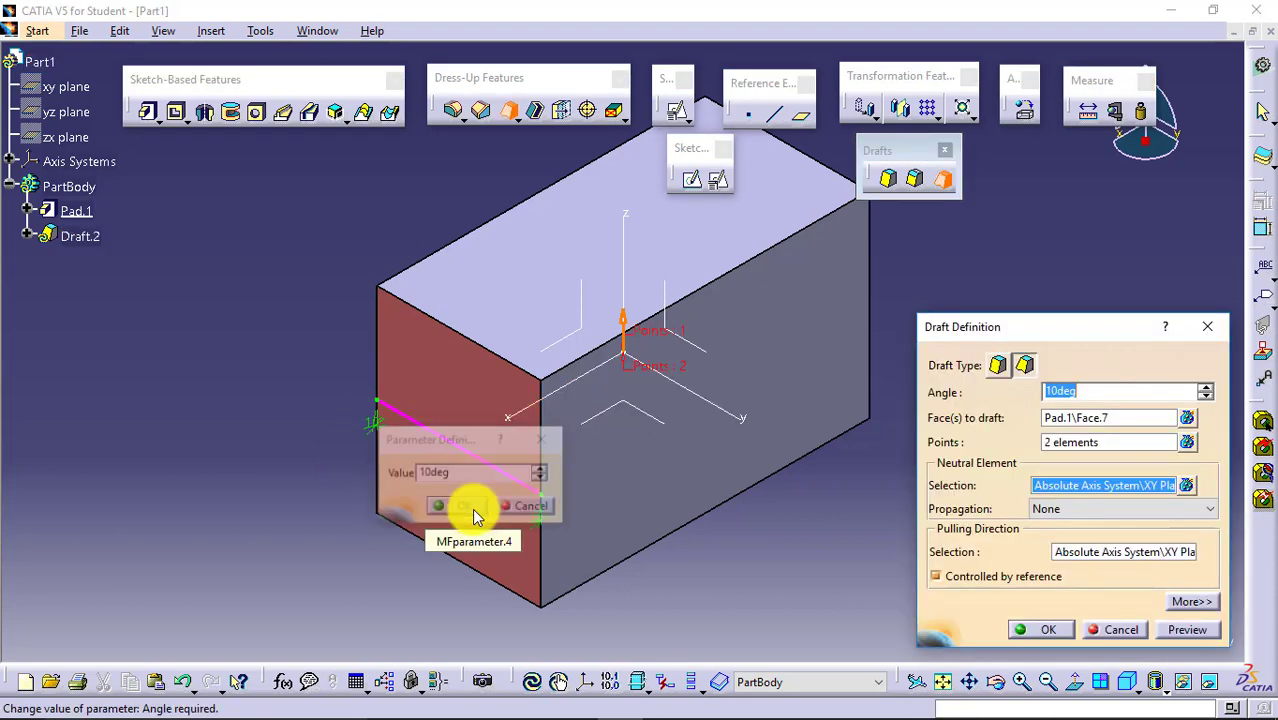
left_click(1187, 629)
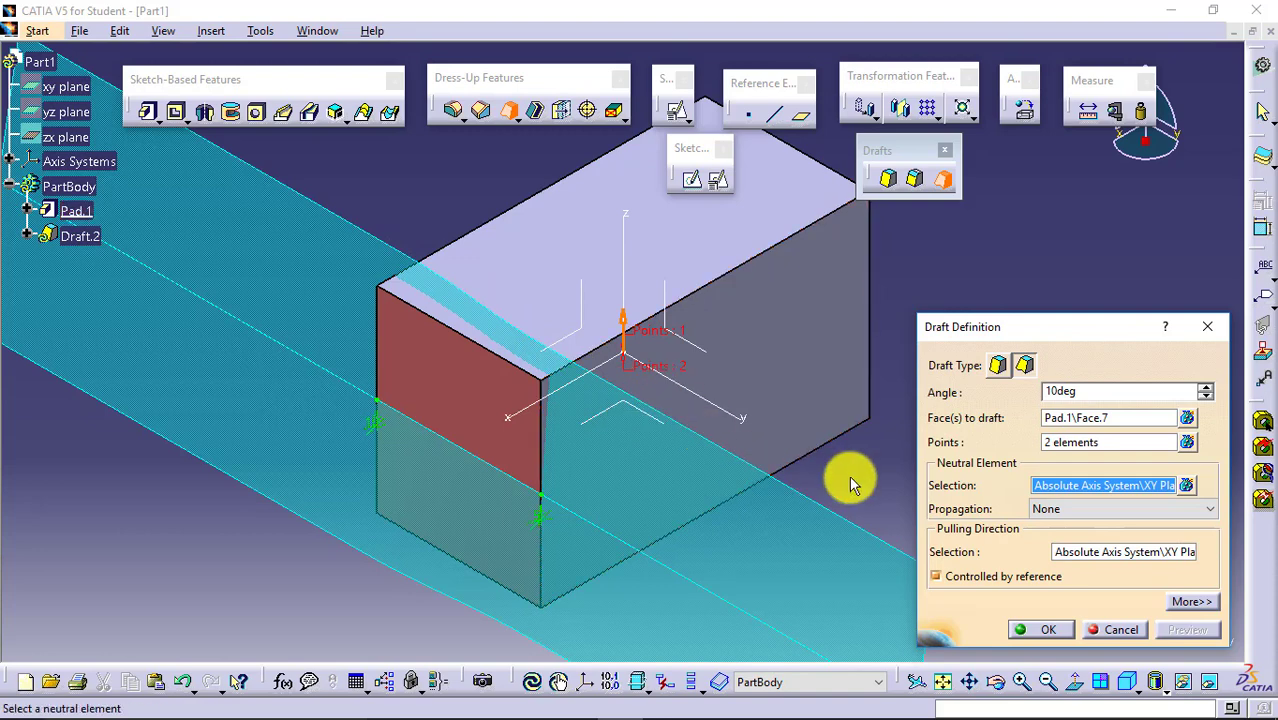
left_click(1083, 439)
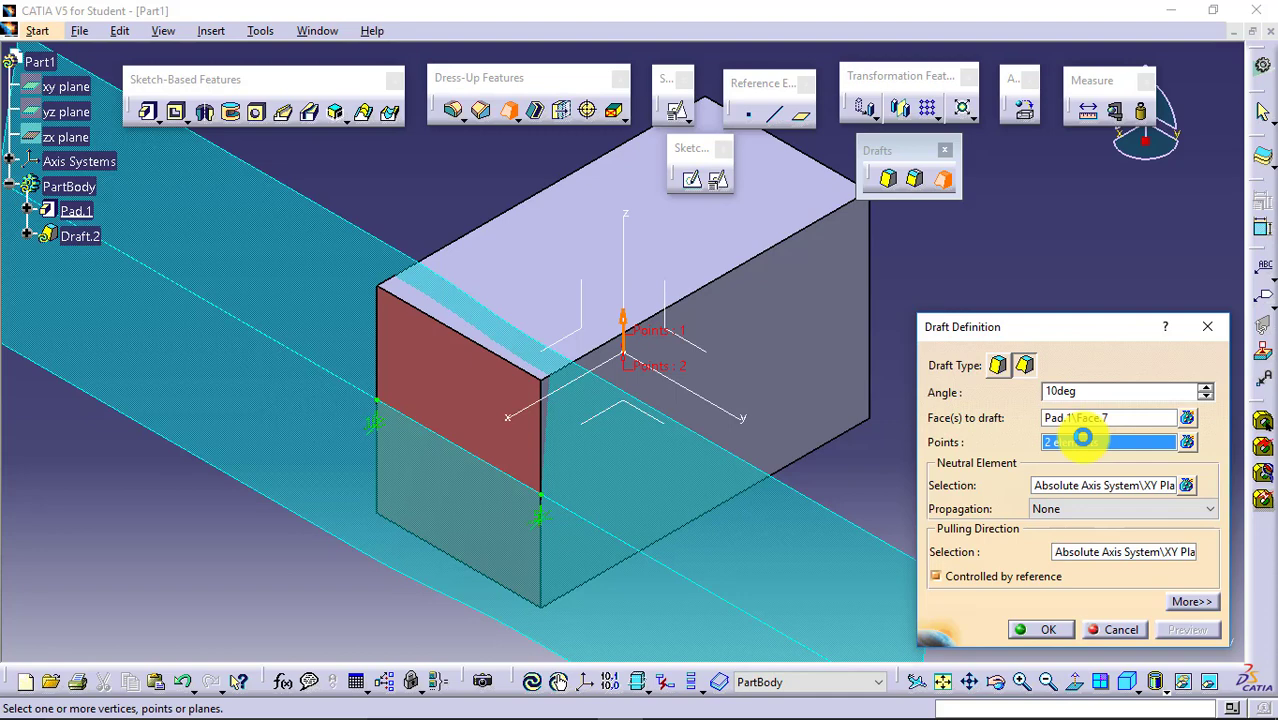
left_click(1045, 627)
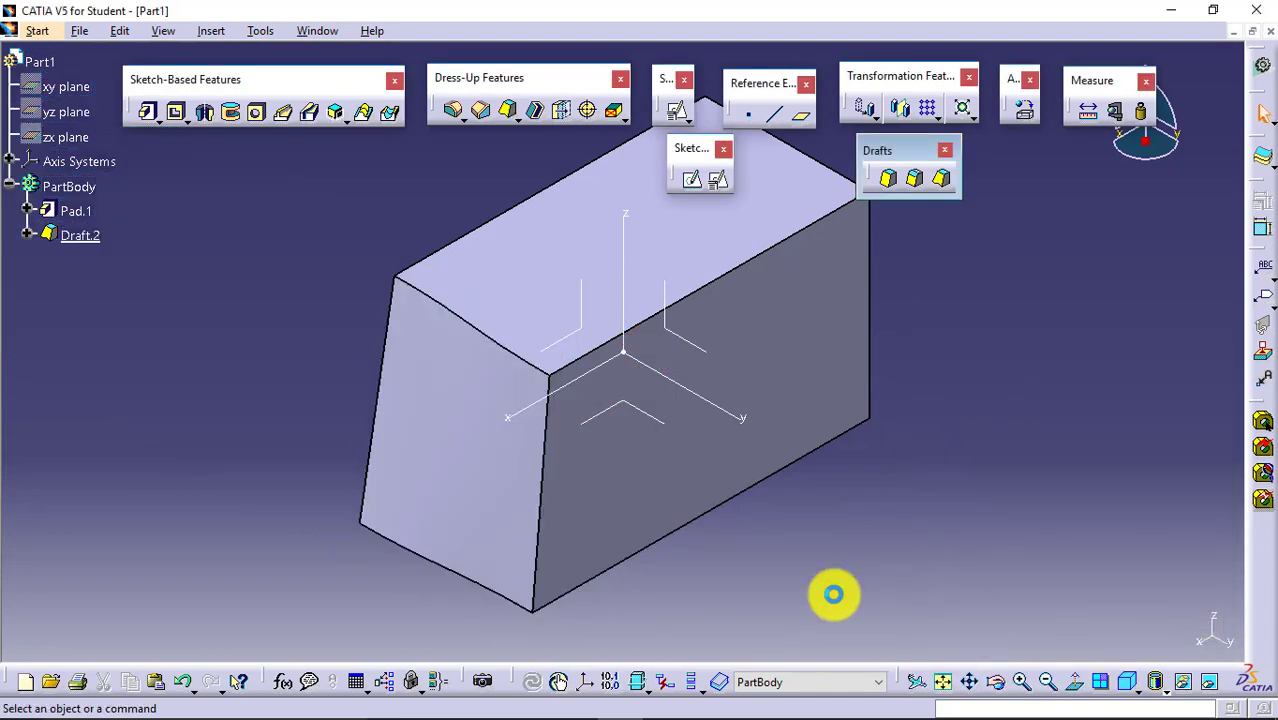
Step: Delete the variable angle draft from the block's front end face
right_click(455, 475)
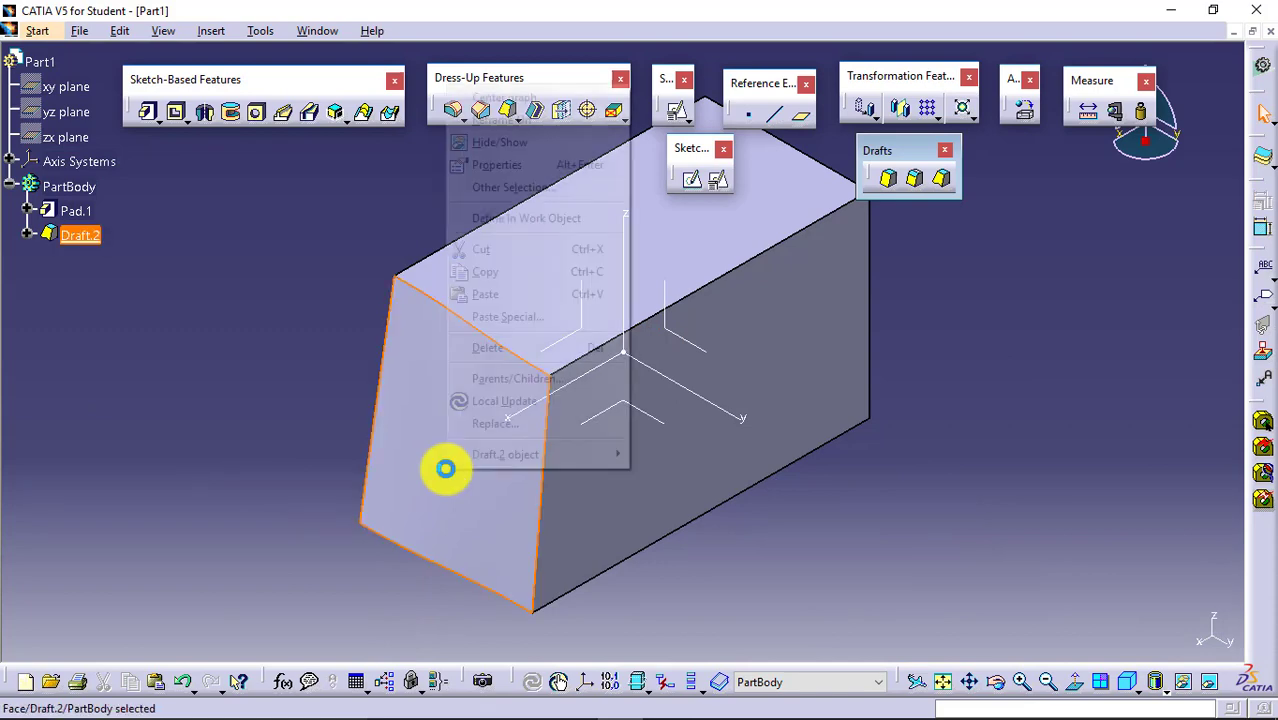
left_click(508, 343)
left_click(1120, 628)
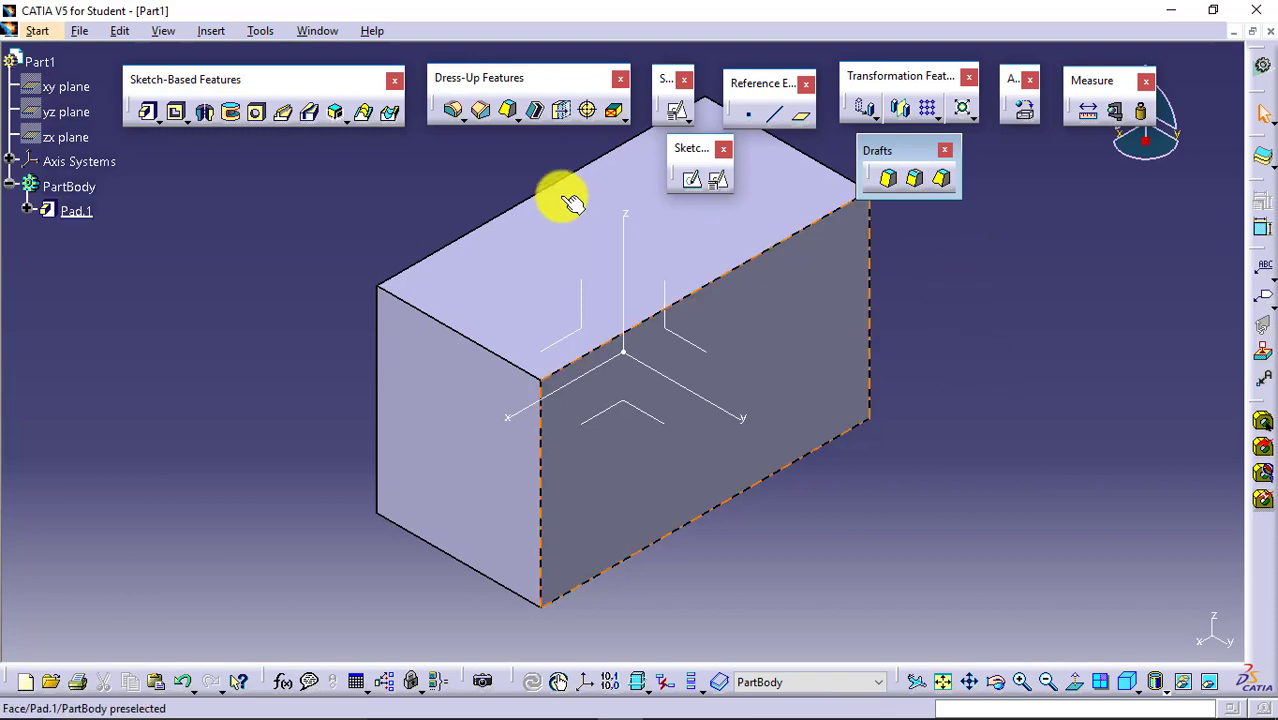
Step: Round the upper edge of the block's front end face with a 20 mm edge fillet
left_click(452, 111)
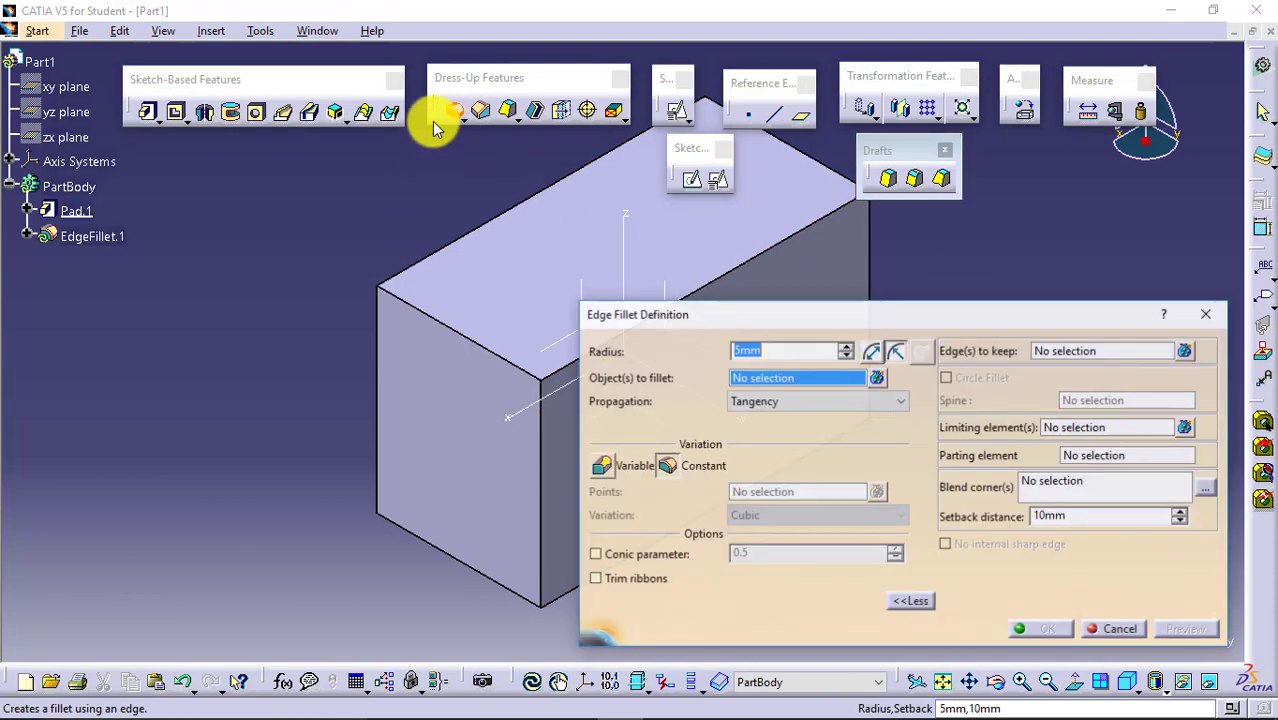
left_click(481, 349)
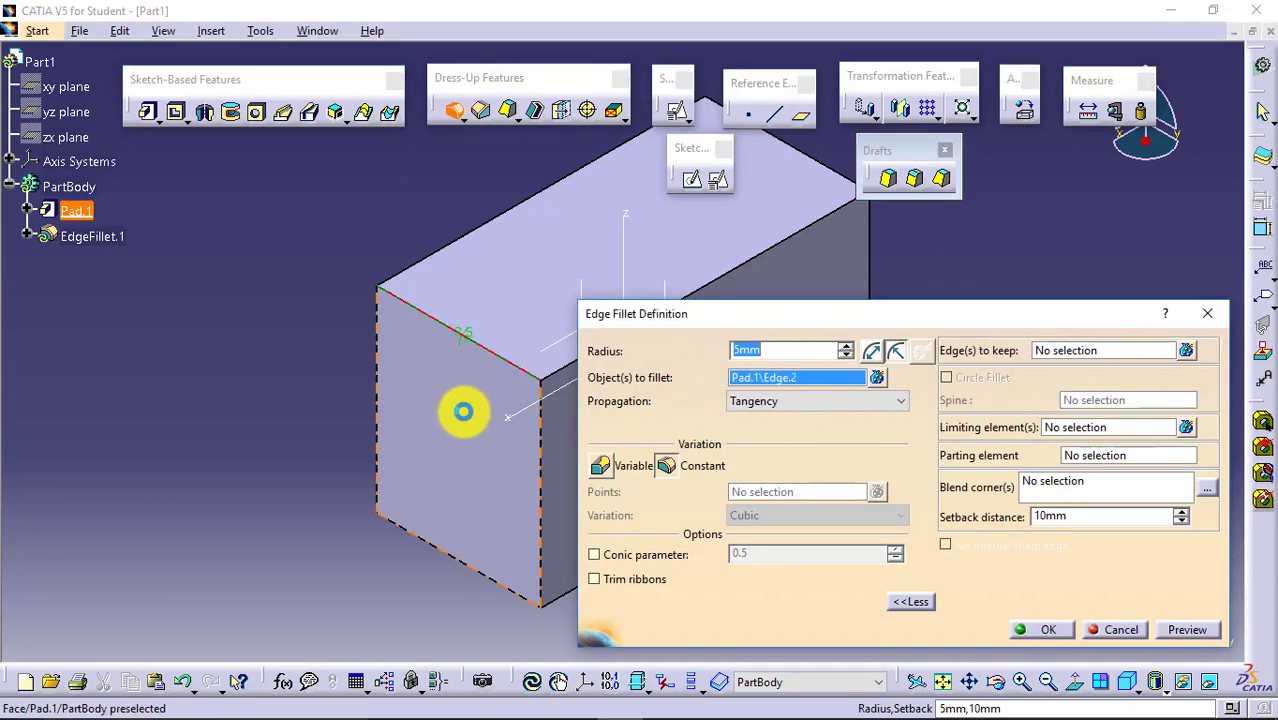
type("20")
key("Return")
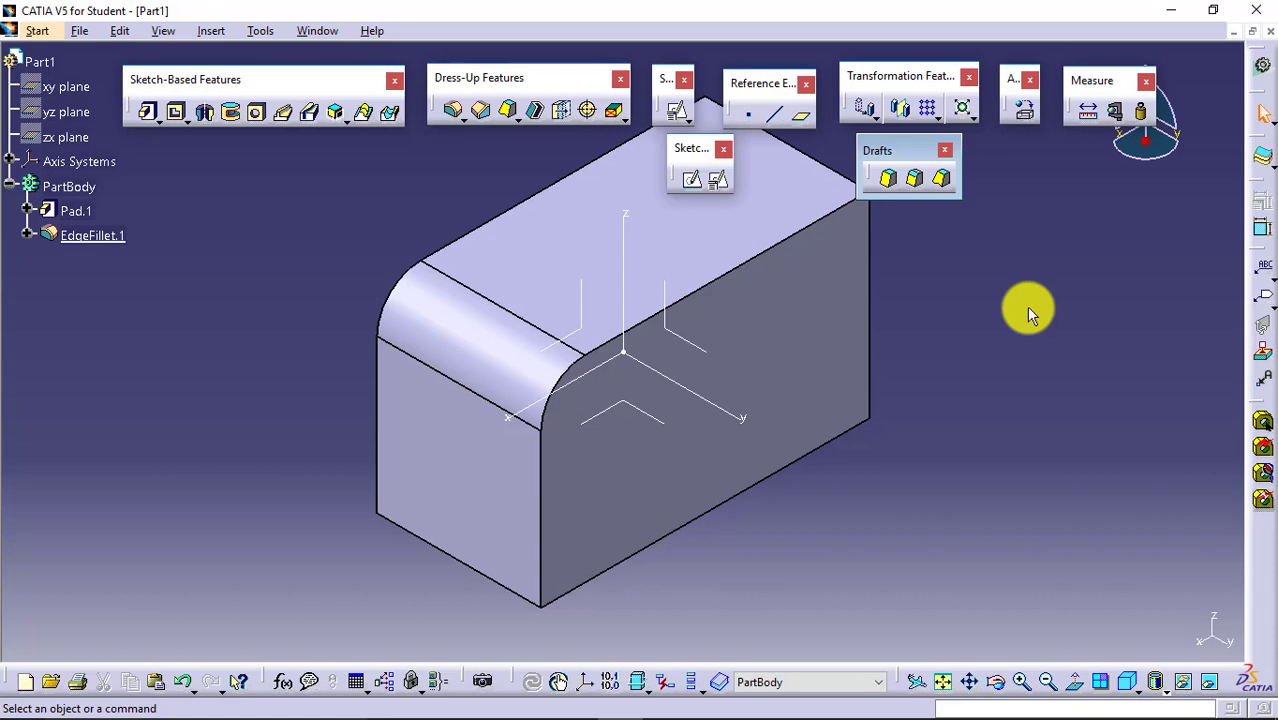
Step: Draft the flat front end face below the fillet by 10deg using the XY plane as neutral element, previewing before applying
left_click(482, 492)
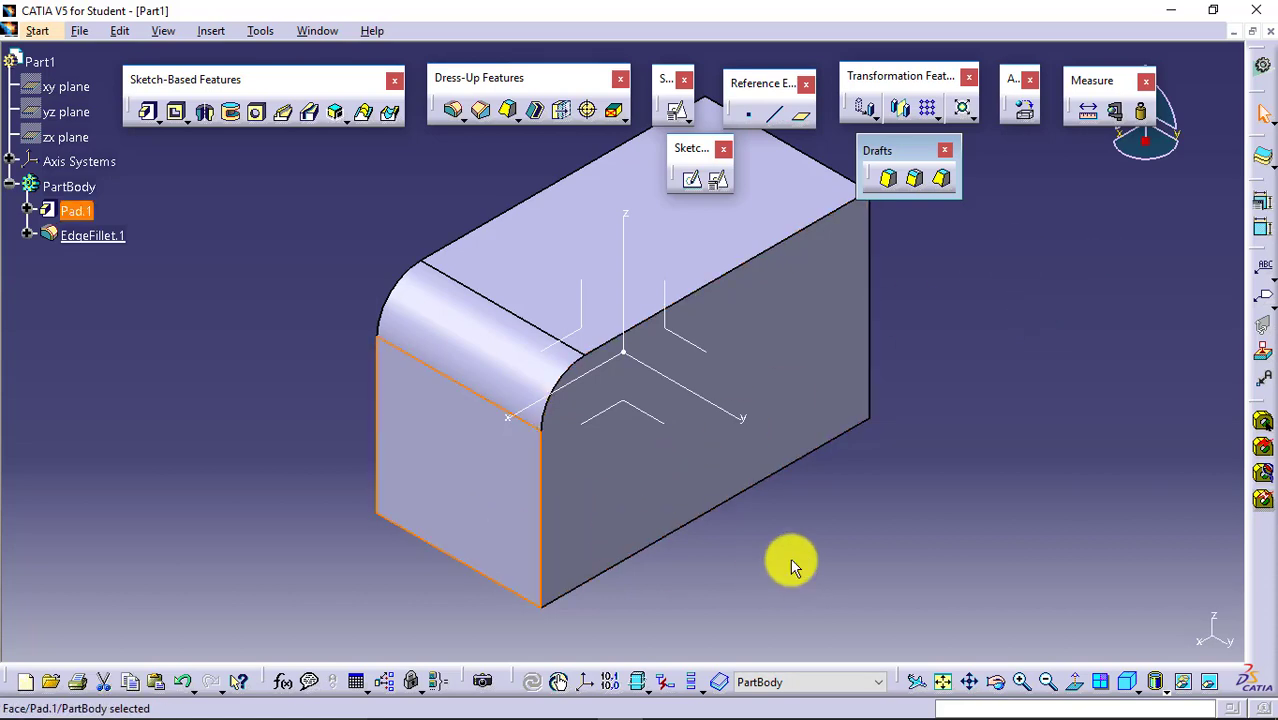
left_click(915, 256)
left_click(888, 178)
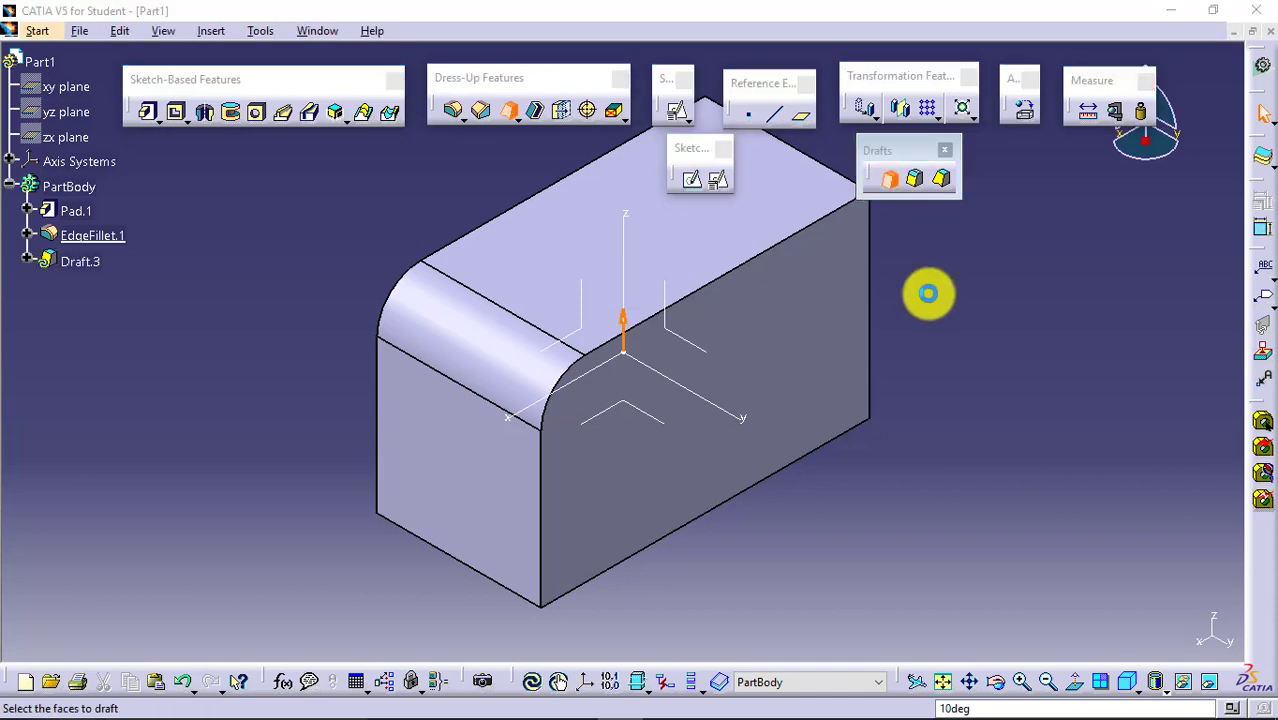
left_click(505, 530)
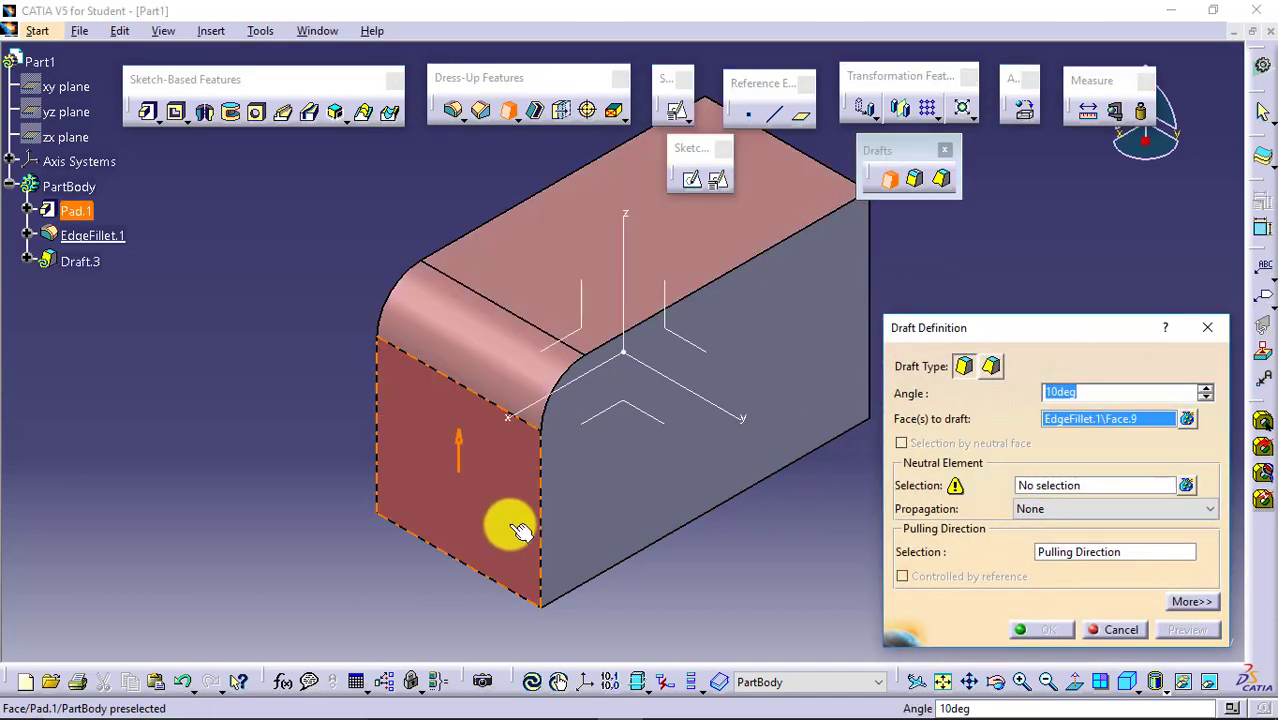
left_click(1076, 488)
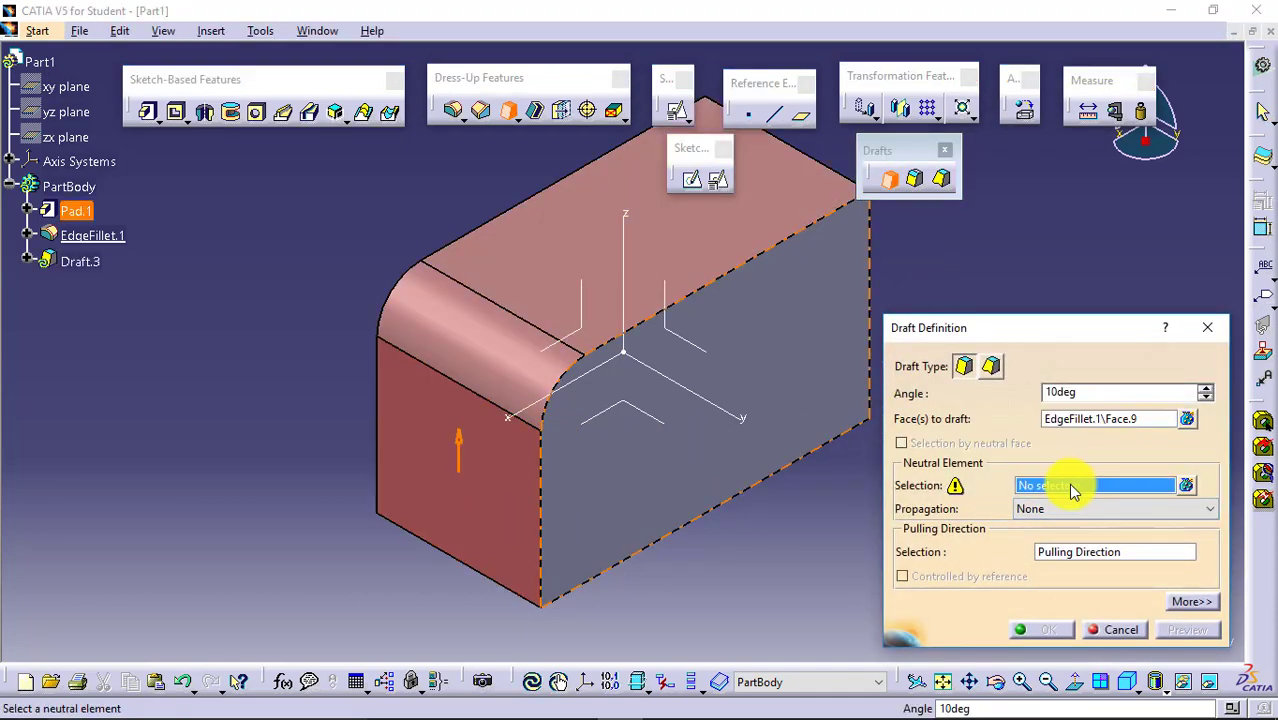
left_click(662, 423)
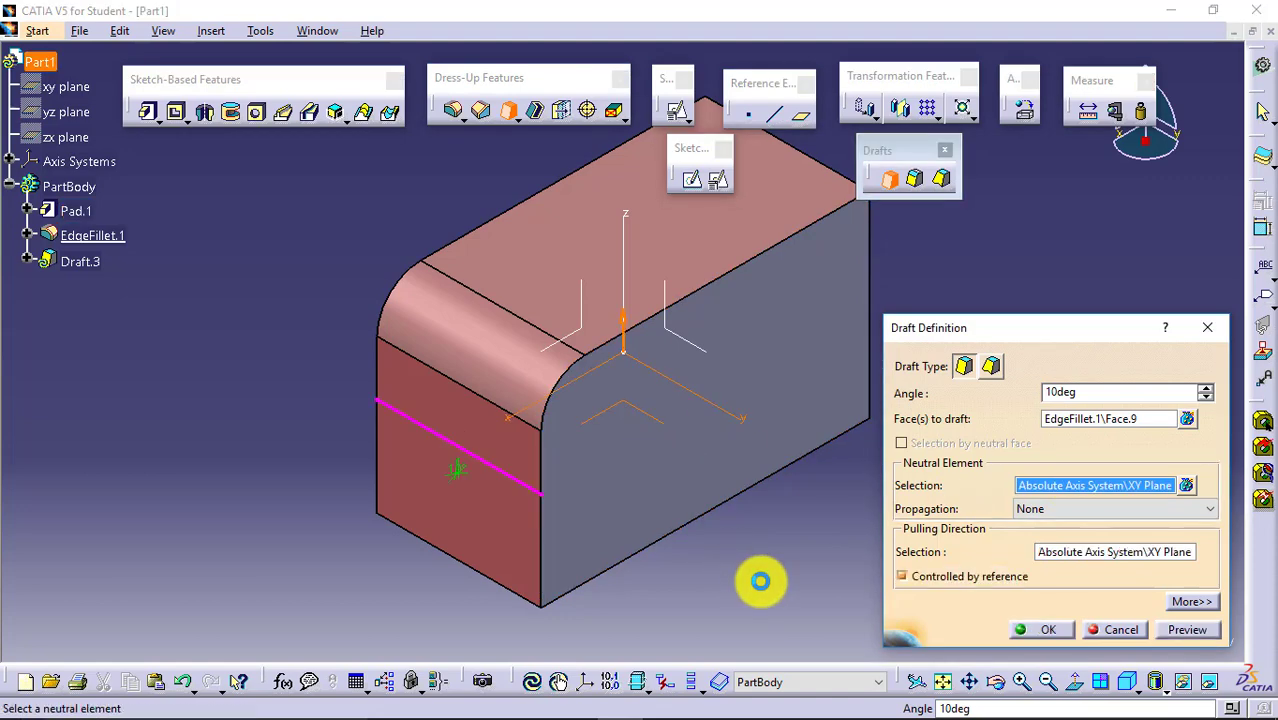
left_click(1187, 629)
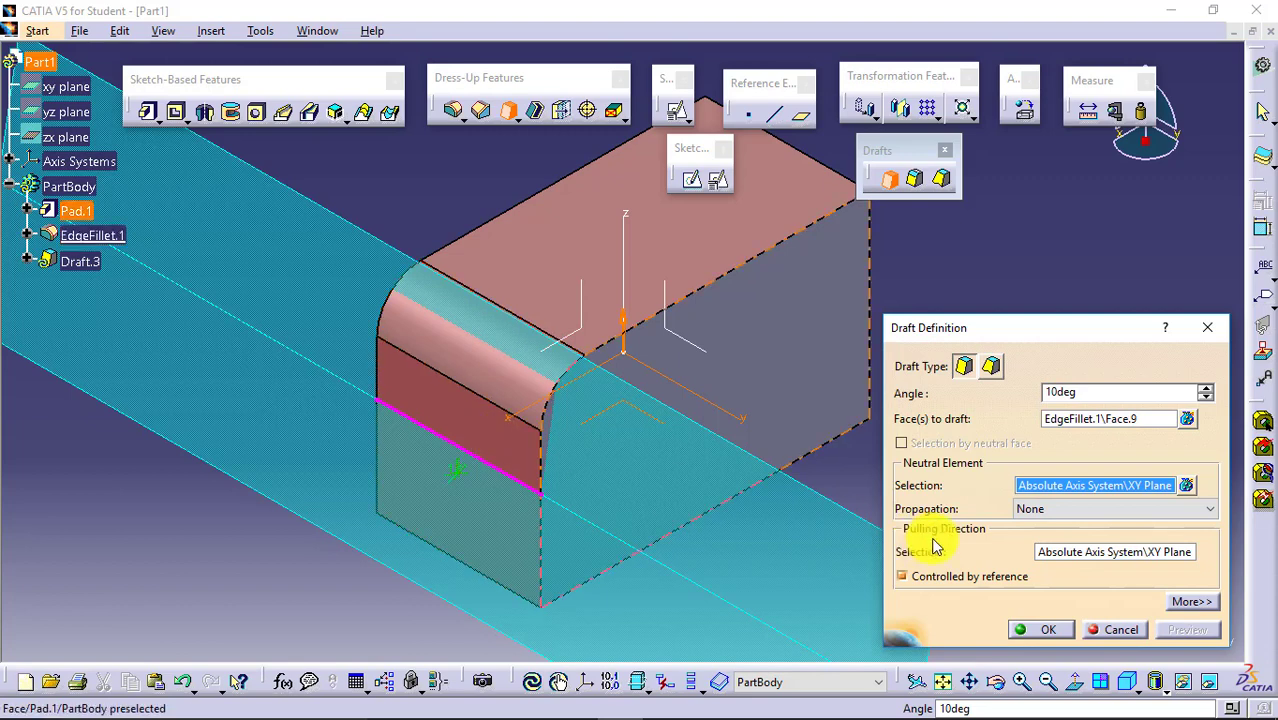
left_click(1045, 629)
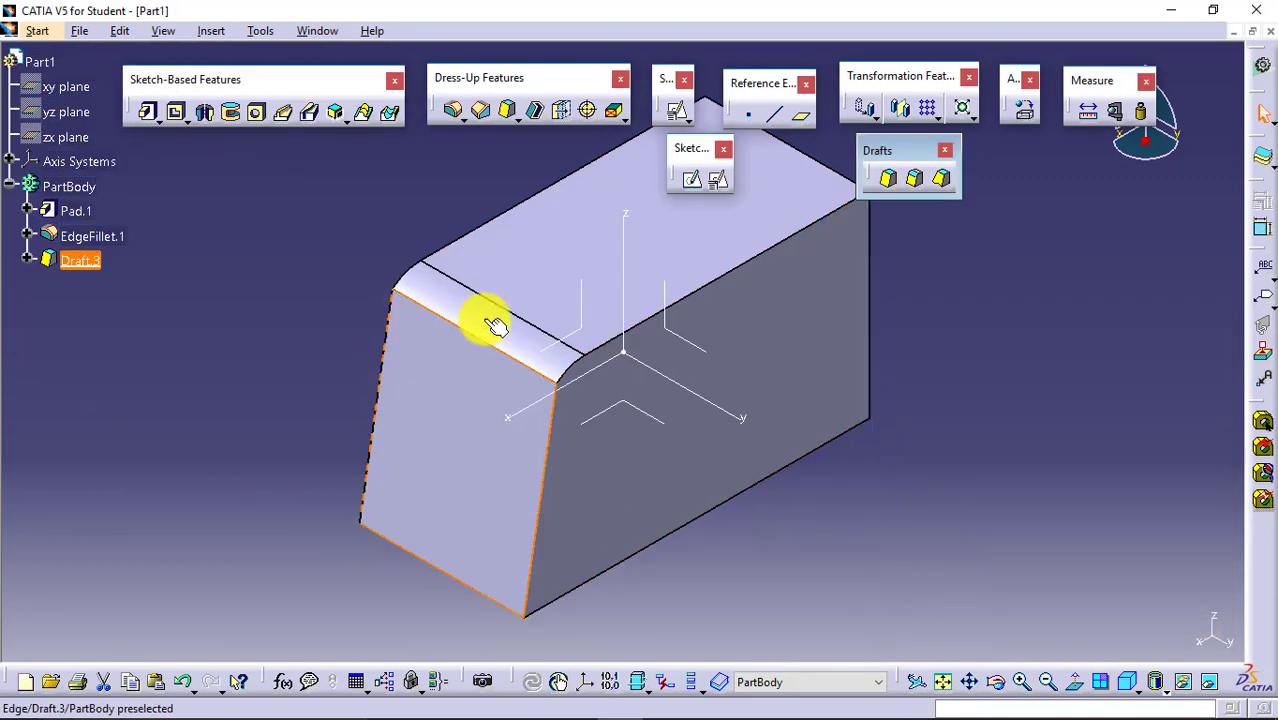
left_click(890, 545)
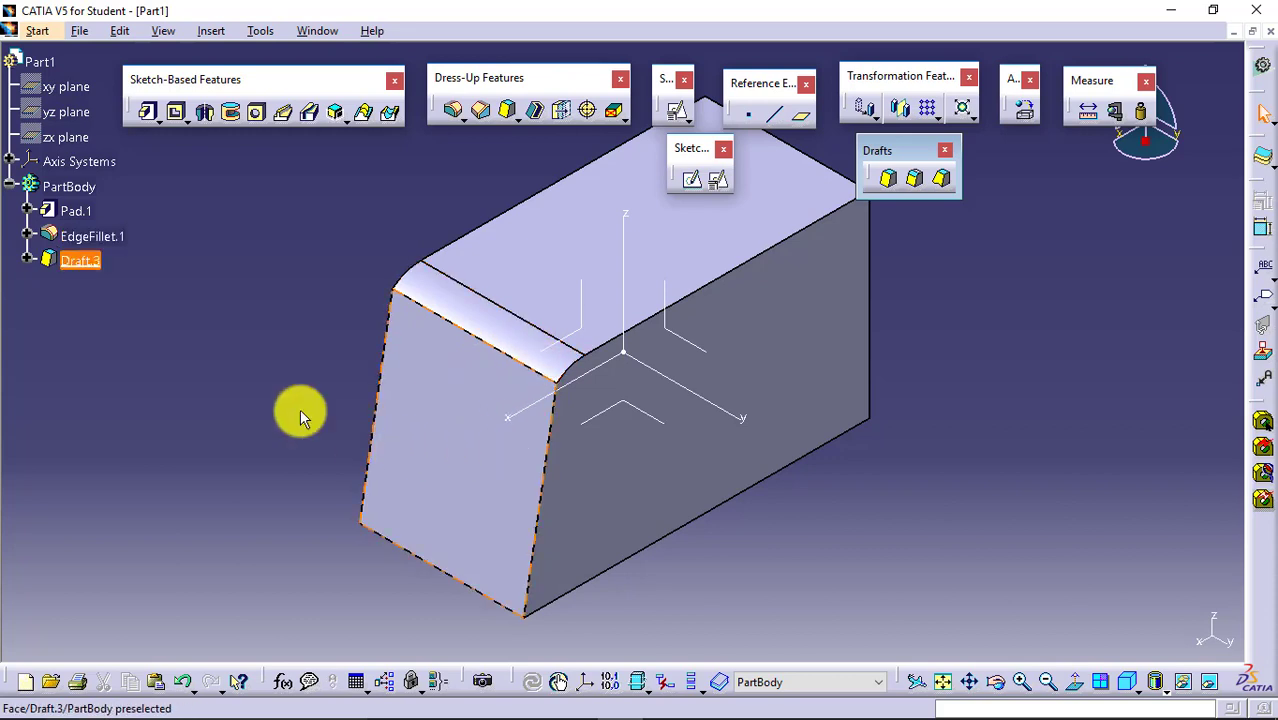
Step: Delete the draft from the filleted block's front end face
right_click(451, 366)
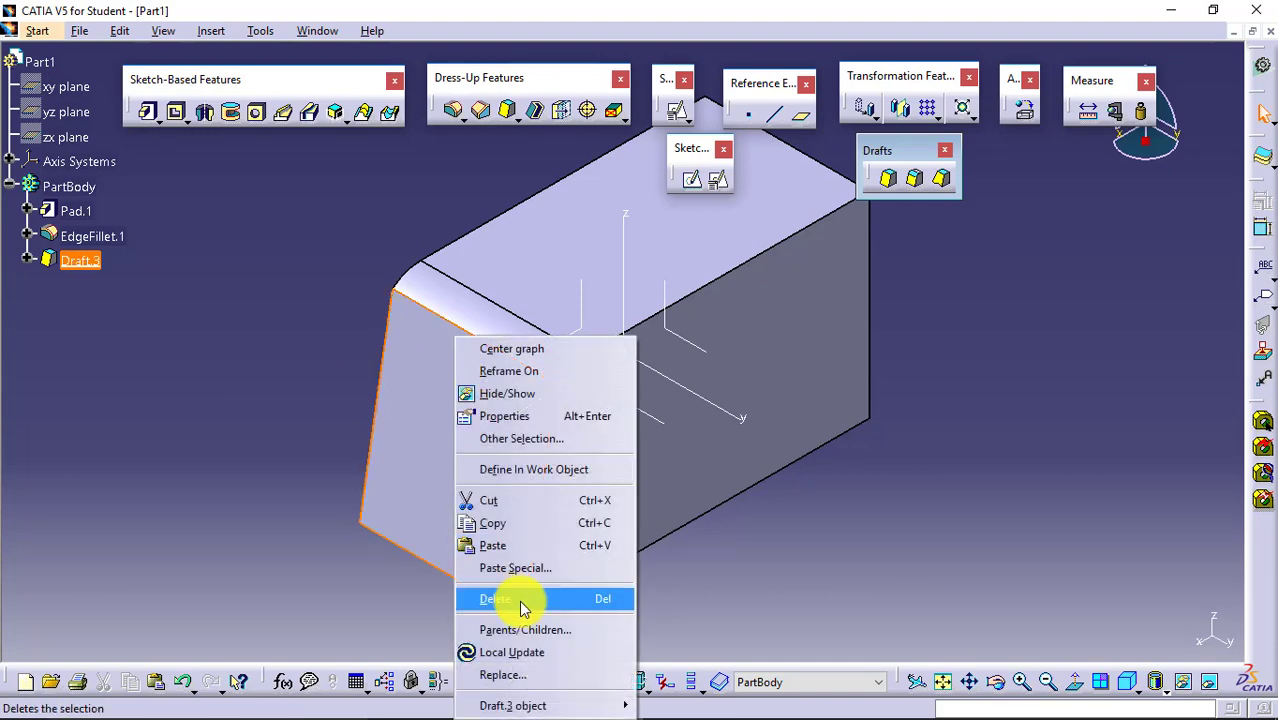
left_click(513, 600)
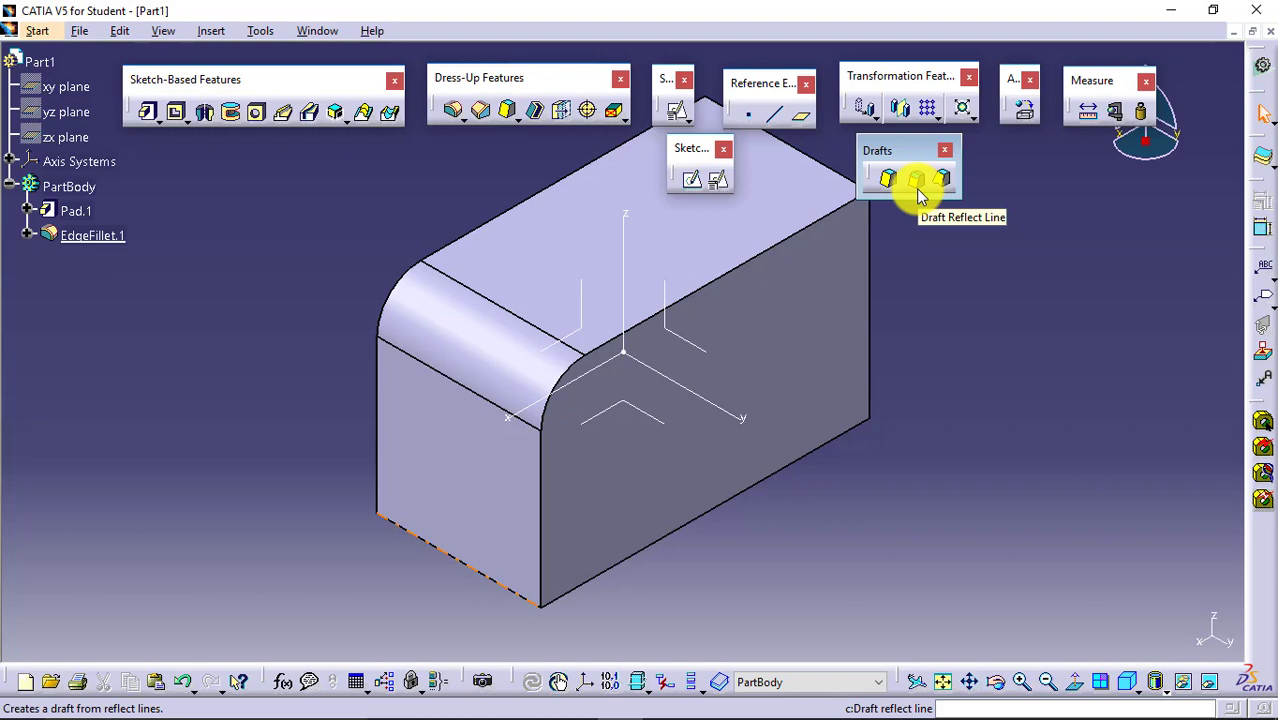
Step: Create a 10deg reflect line draft from the rounded fillet face, previewing before applying it
left_click(917, 186)
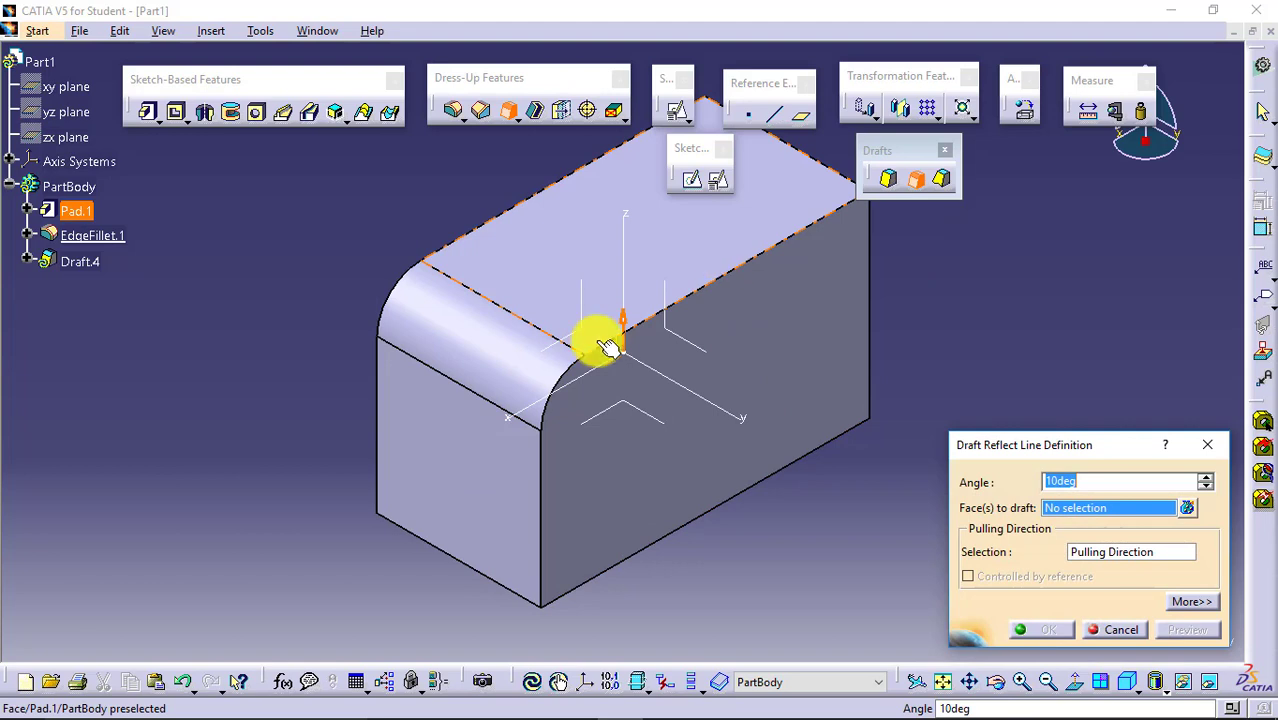
left_click(492, 358)
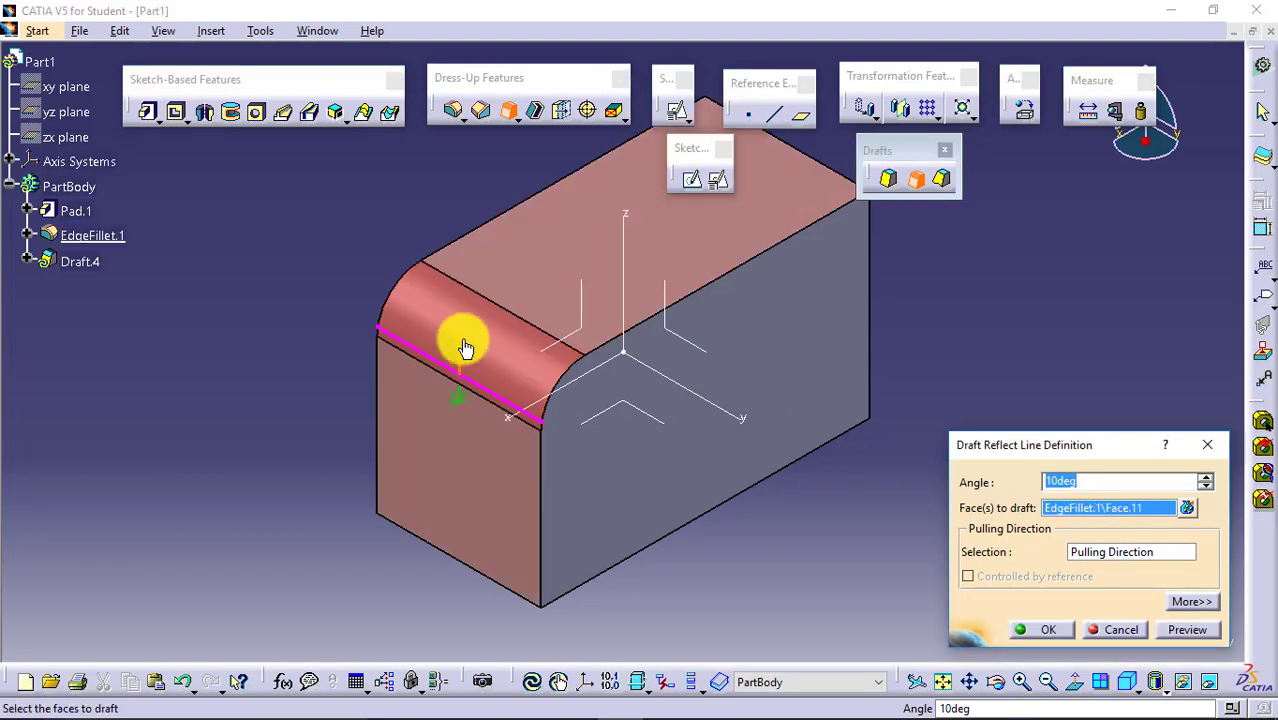
left_click(1181, 632)
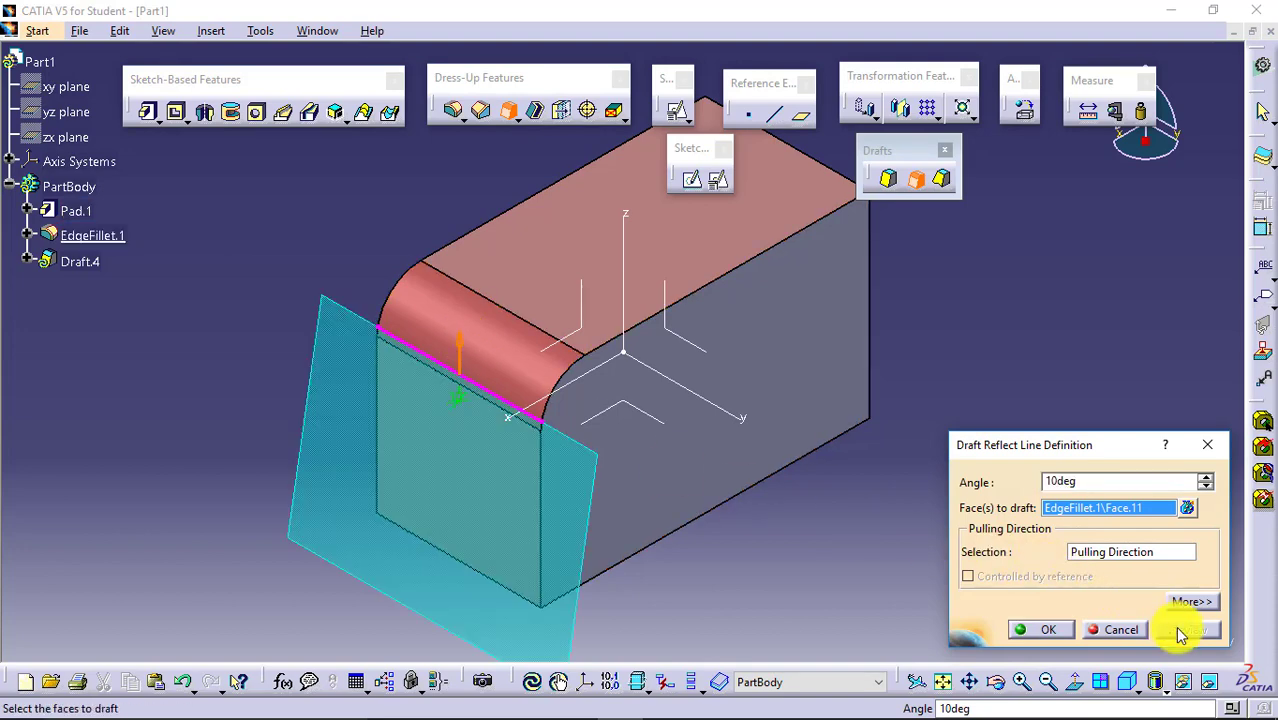
left_click(1046, 629)
left_click(901, 476)
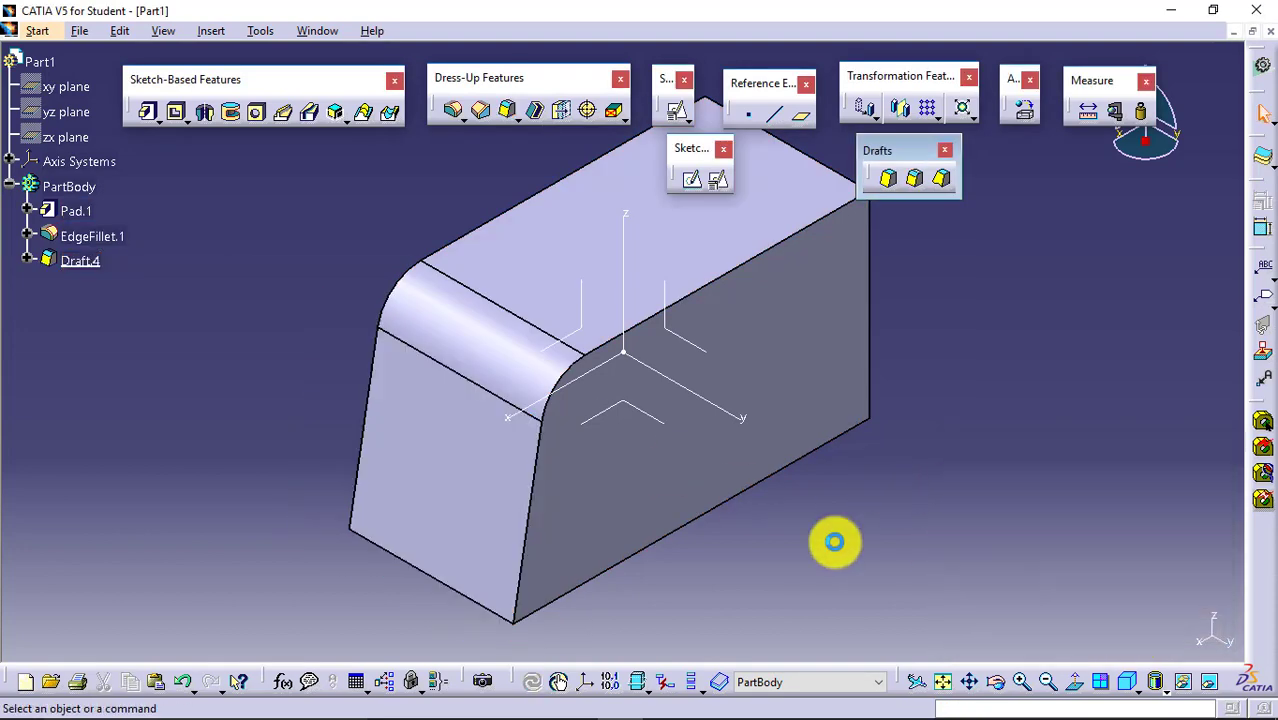